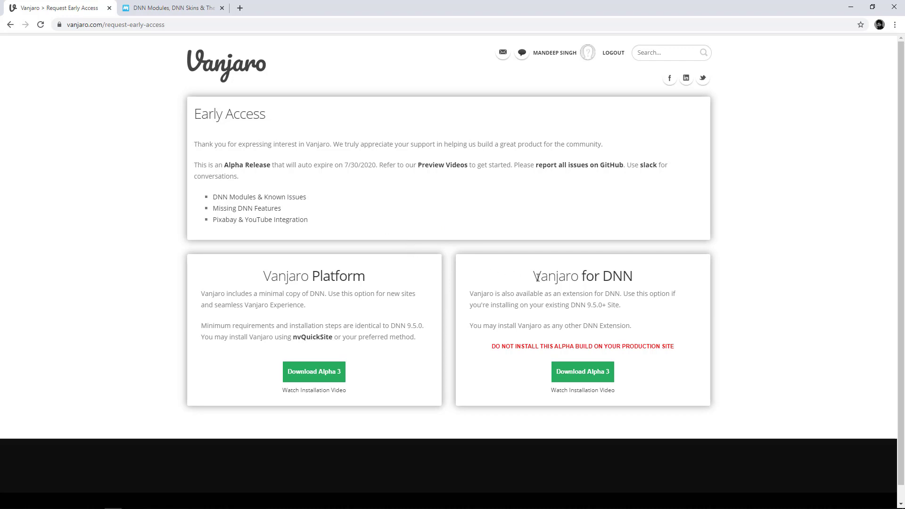
Step: Review the Vanjaro for DNN download option and its required DNN version on the Early Access page
{"action": "left_click_drag", "start_coordinate": [537, 278], "coordinate": [631, 280]}
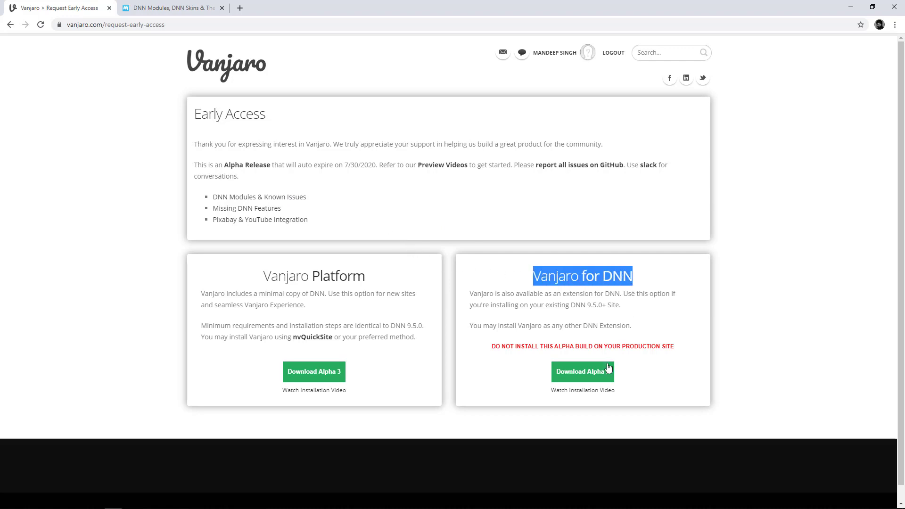
{"action": "left_click", "coordinate": [633, 375]}
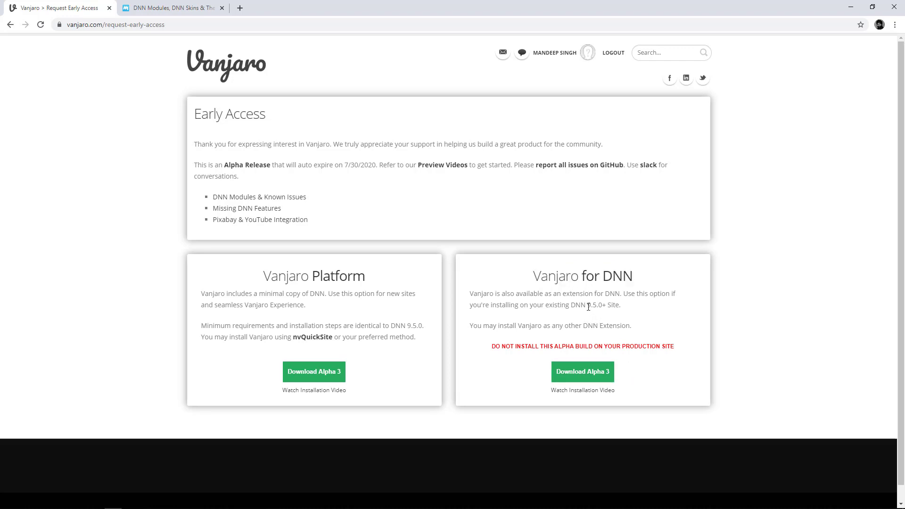
{"action": "left_click_drag", "start_coordinate": [587, 305], "coordinate": [603, 308]}
{"action": "left_click", "coordinate": [610, 314]}
{"action": "left_click", "coordinate": [604, 374]}
Step: Switch to the local DNN site and look over its home page and navigation
{"action": "left_click", "coordinate": [190, 9]}
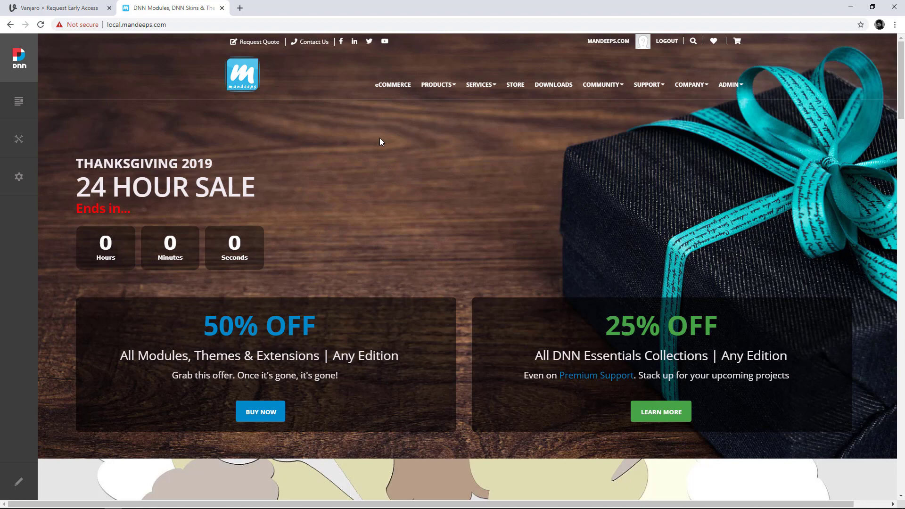
{"action": "scroll", "coordinate": [380, 137], "scroll_direction": "down", "scroll_amount": 8}
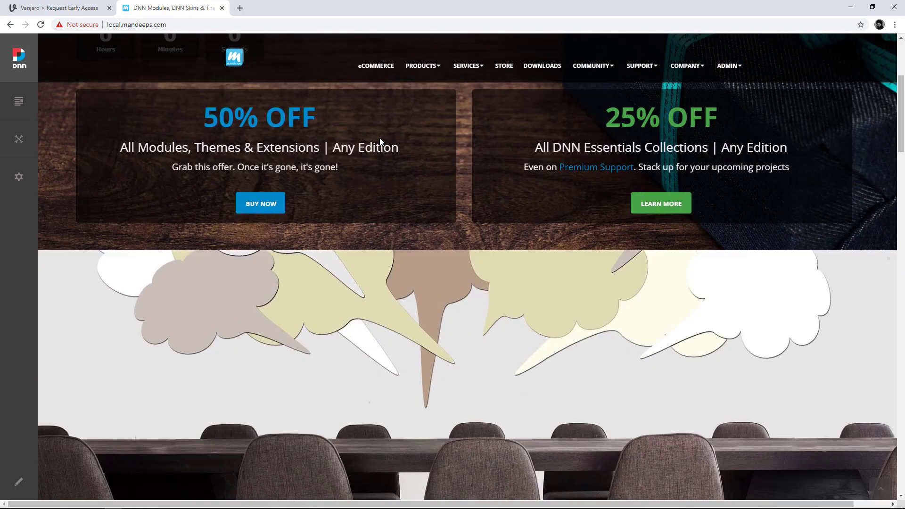
{"action": "scroll", "coordinate": [380, 137], "scroll_direction": "up", "scroll_amount": 8}
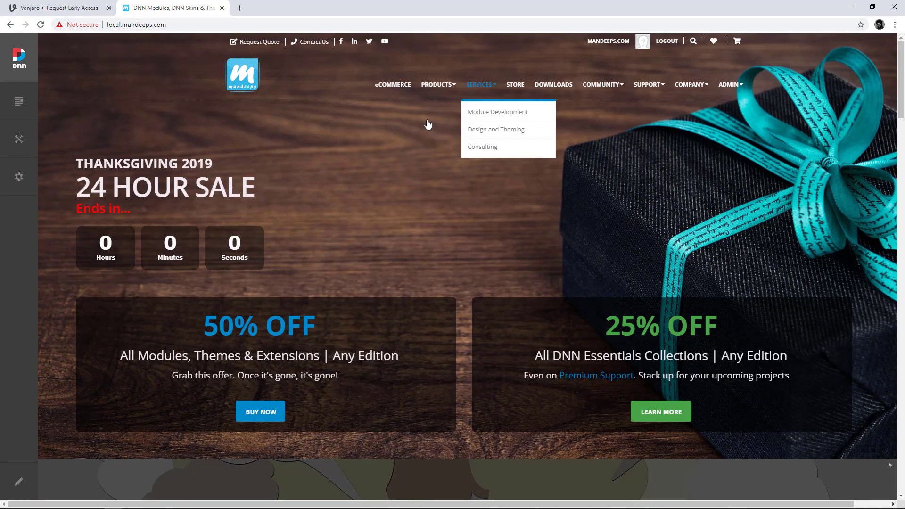
{"action": "mouse_move", "coordinate": [438, 84]}
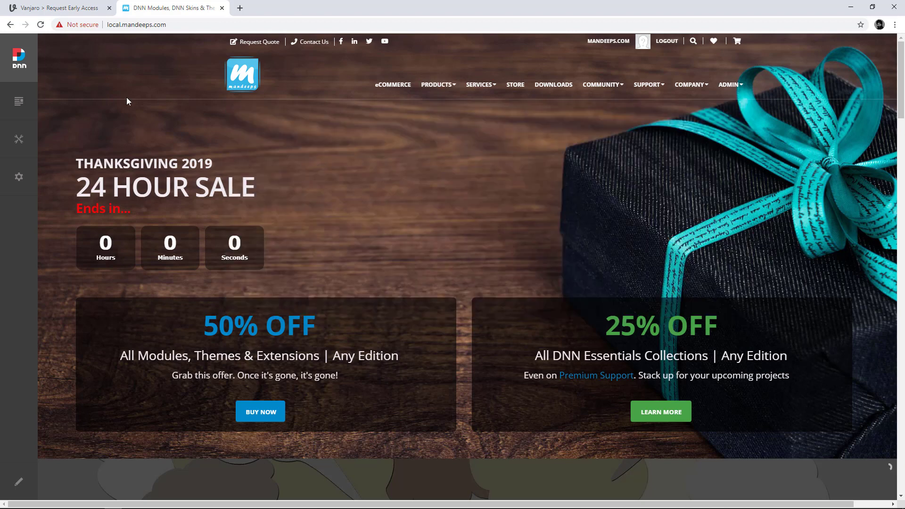
Step: Start installing a new extension on the DNN site and upload the package Vanjaro_For_DNN_0.3.0.zip
{"action": "mouse_move", "coordinate": [28, 173]}
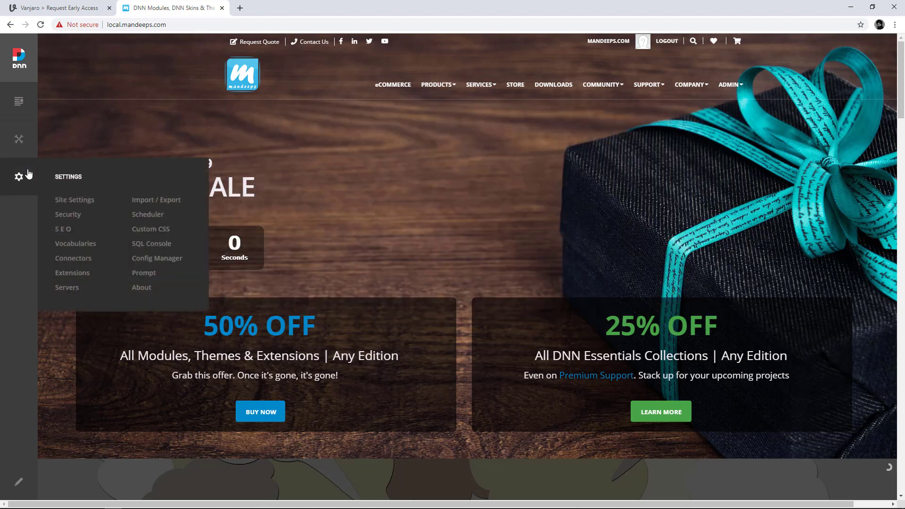
{"action": "left_click", "coordinate": [66, 272]}
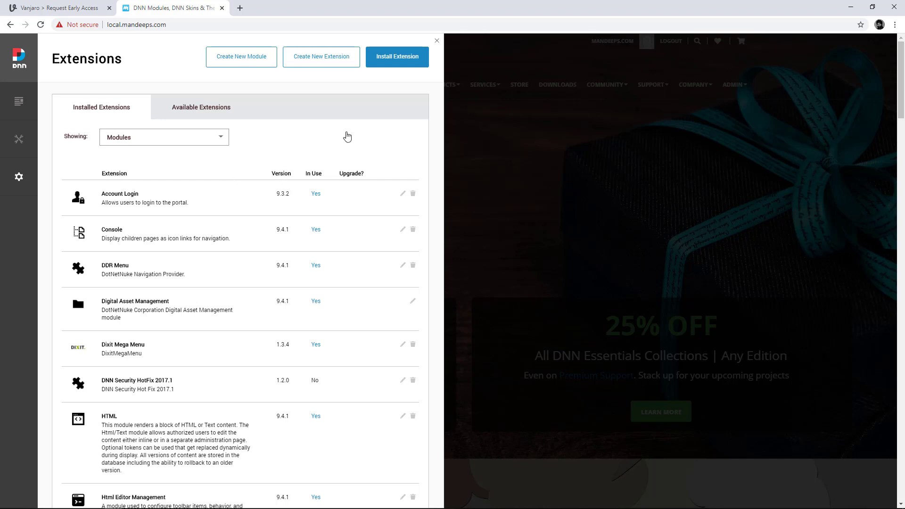
{"action": "left_click", "coordinate": [396, 62]}
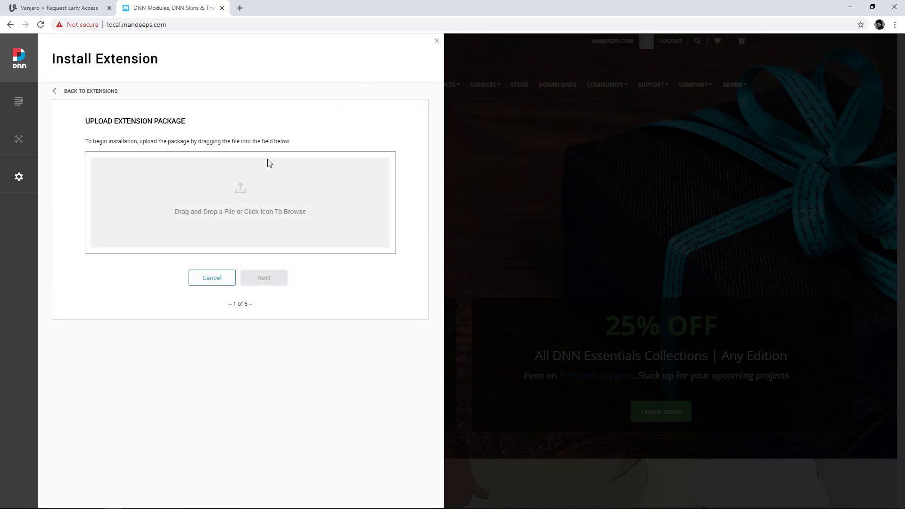
{"action": "left_click", "coordinate": [240, 193]}
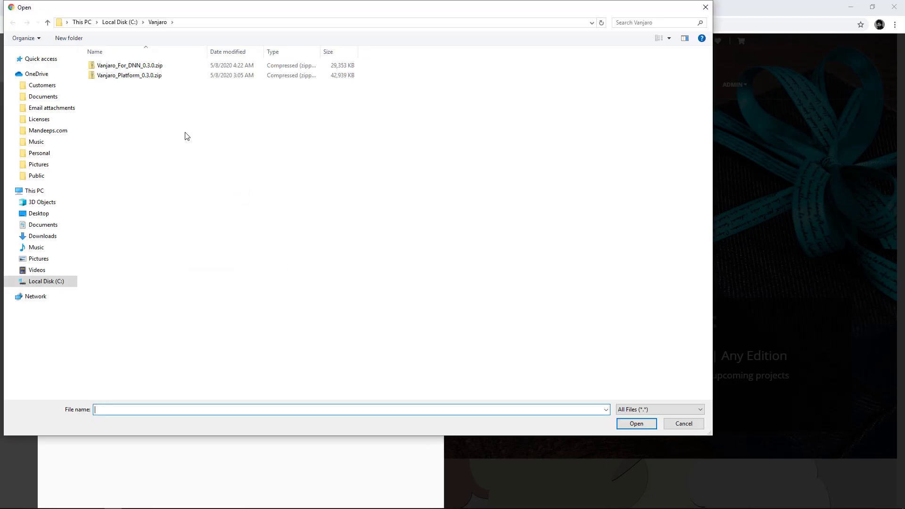
{"action": "left_click", "coordinate": [105, 70]}
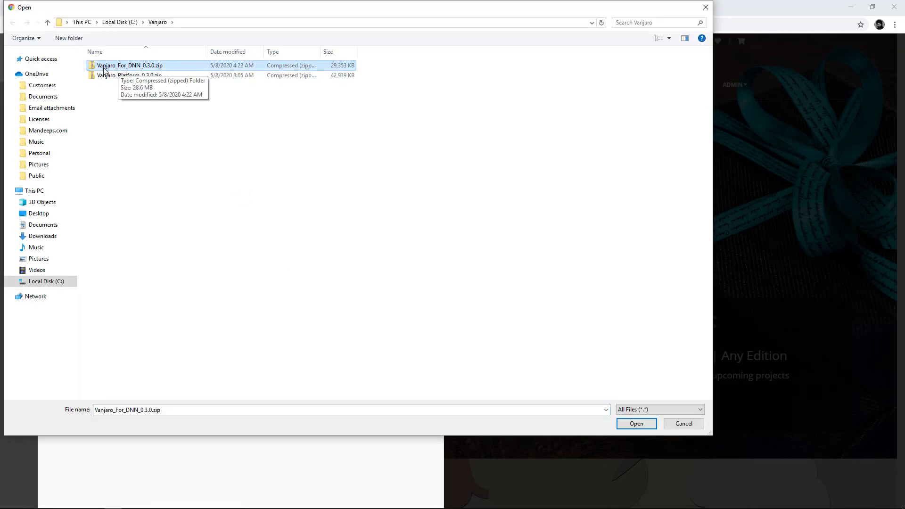
{"action": "double_click", "coordinate": [131, 66]}
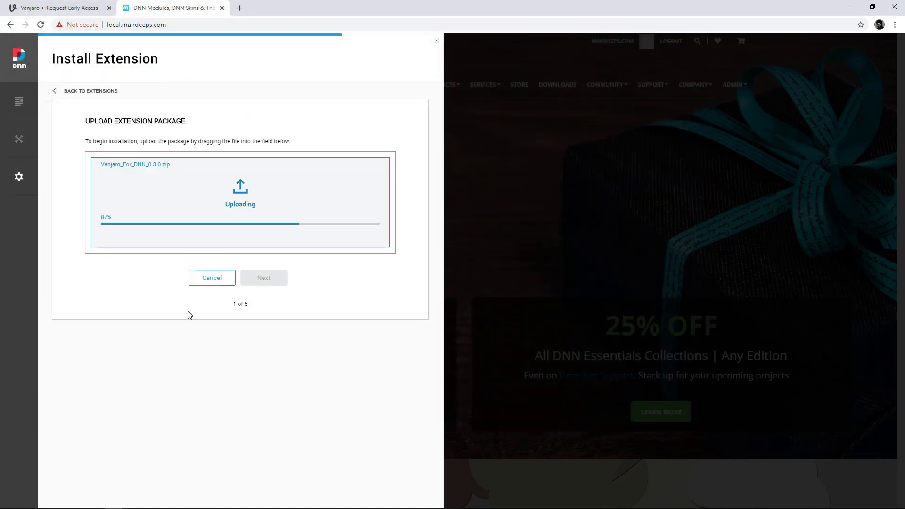
Step: Proceed through the package information and release notes, accept the license and install the Vanjaro extension
{"action": "left_click", "coordinate": [254, 278]}
{"action": "scroll", "coordinate": [269, 424], "scroll_direction": "down", "scroll_amount": 2}
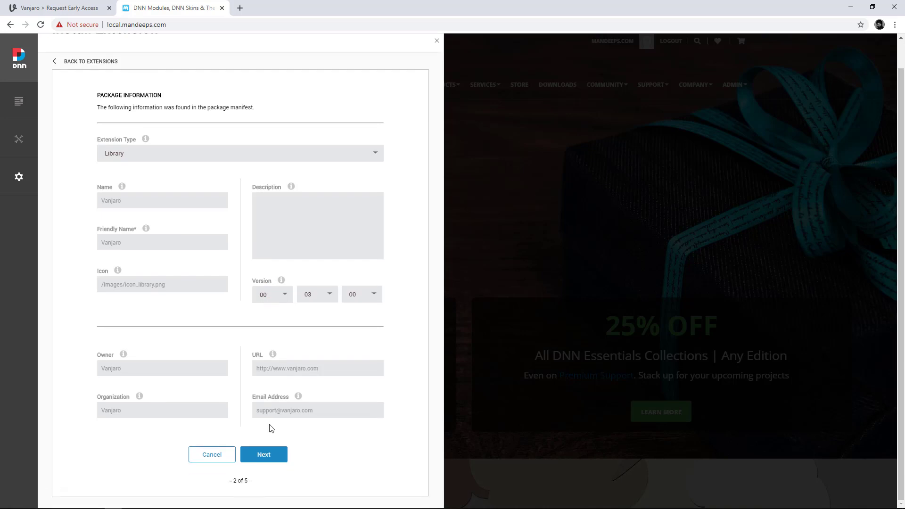
{"action": "left_click", "coordinate": [268, 453]}
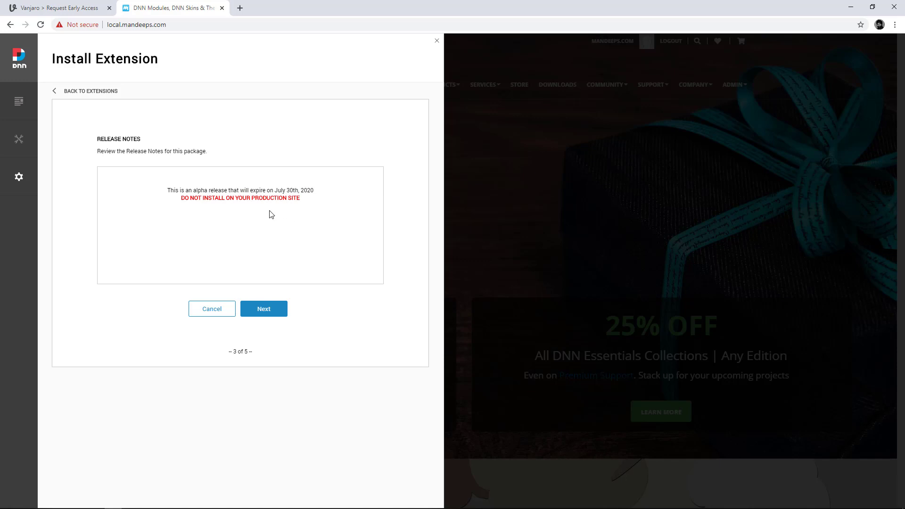
{"action": "left_click", "coordinate": [278, 307]}
{"action": "left_click", "coordinate": [259, 309]}
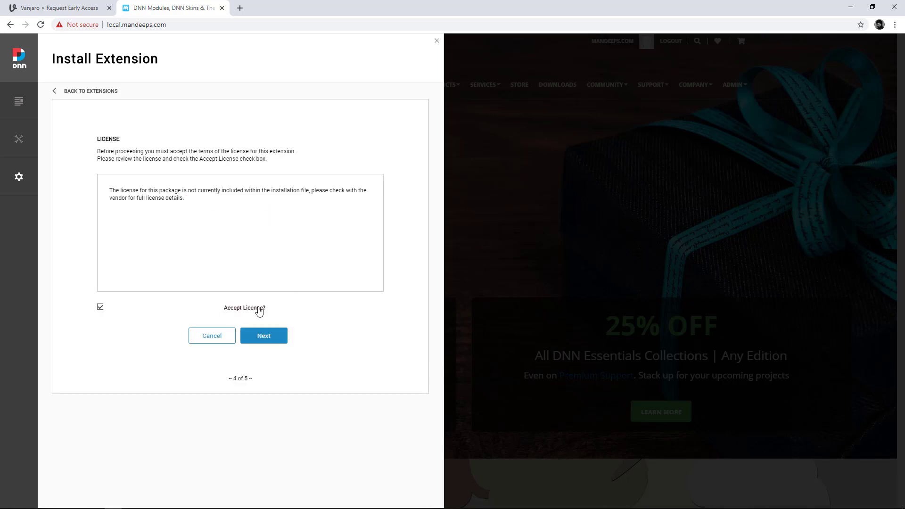
{"action": "left_click", "coordinate": [264, 335]}
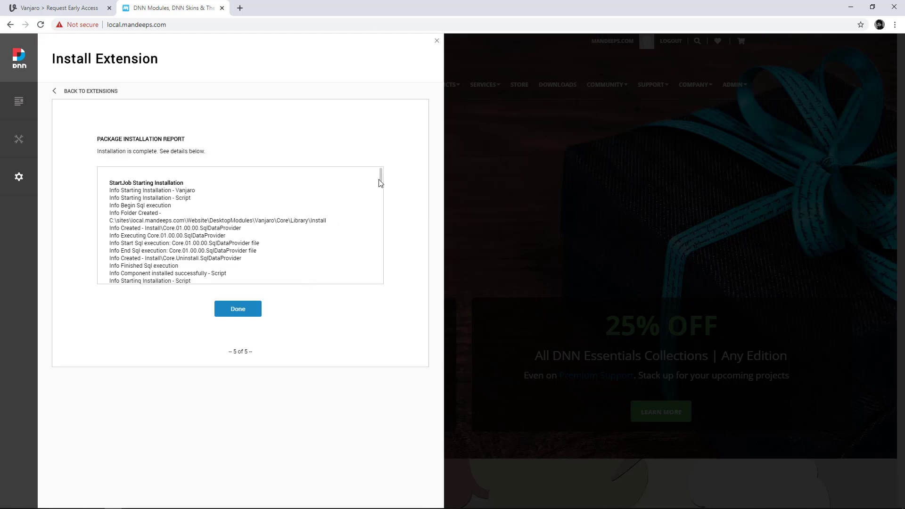
Step: Check the end of the package installation report, finish the installation and reload the site
{"action": "left_click_drag", "start_coordinate": [381, 206], "coordinate": [380, 281]}
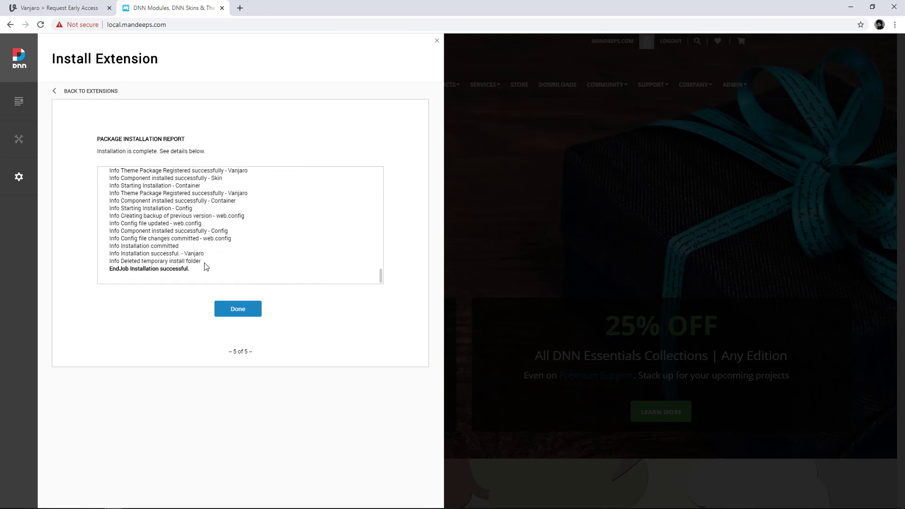
{"action": "left_click", "coordinate": [237, 313]}
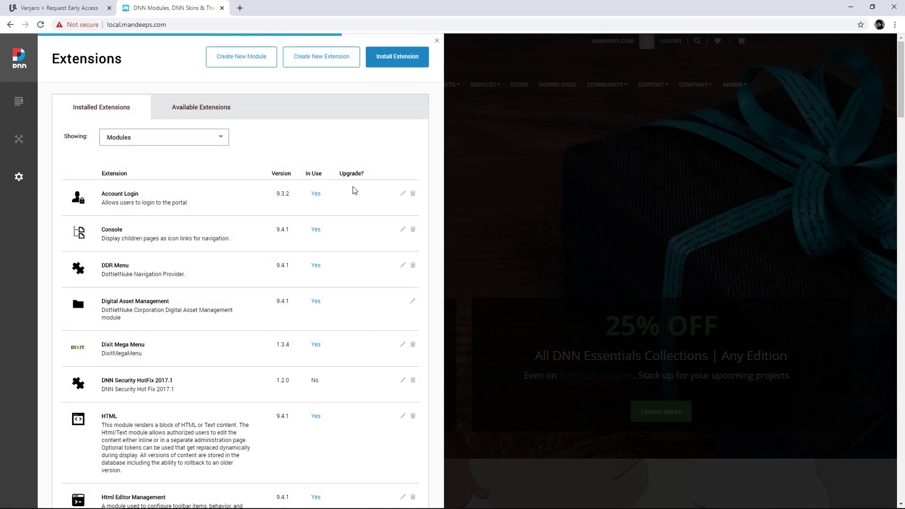
{"action": "left_click", "coordinate": [436, 42]}
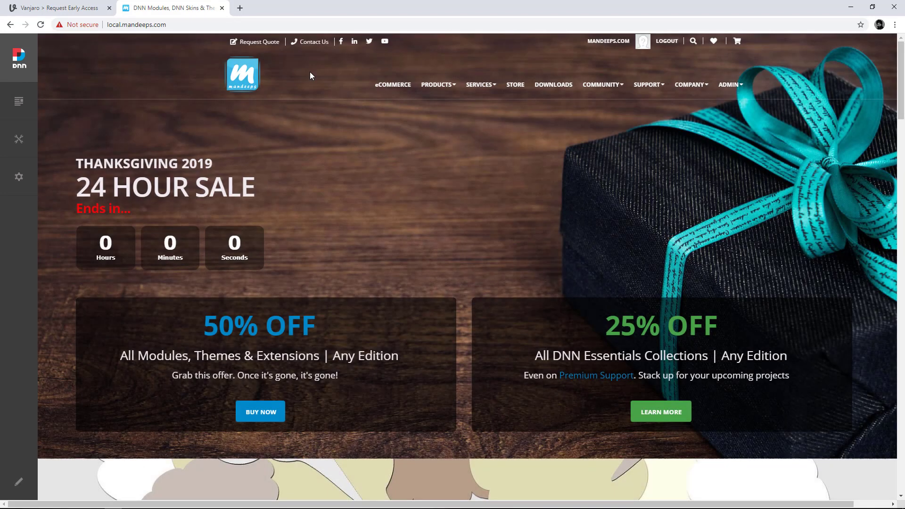
{"action": "left_click", "coordinate": [41, 25]}
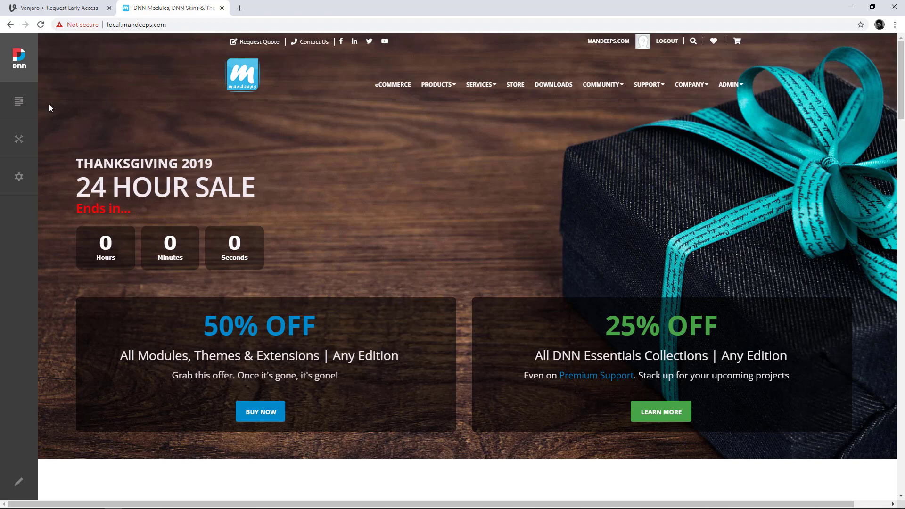
Step: Create a new Vanjaro page named Test from the Default template, displayed in the menu
{"action": "mouse_move", "coordinate": [21, 139]}
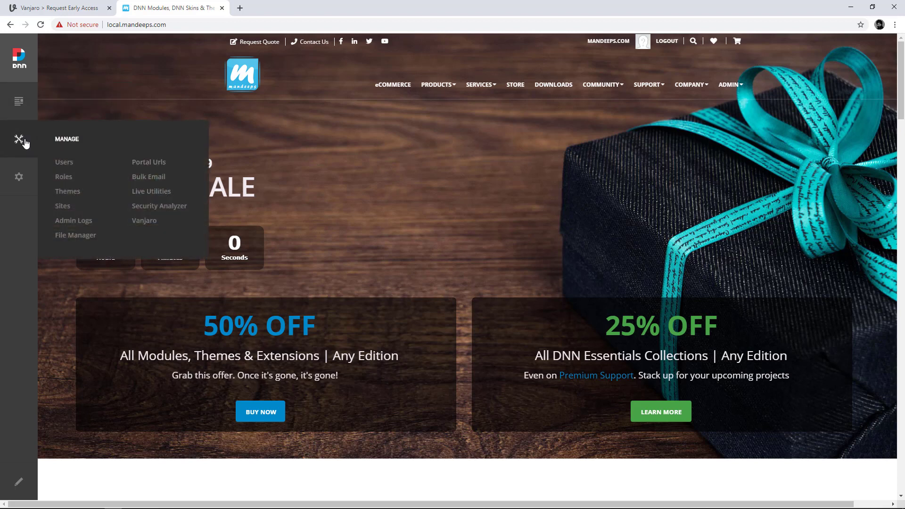
{"action": "left_click", "coordinate": [144, 221]}
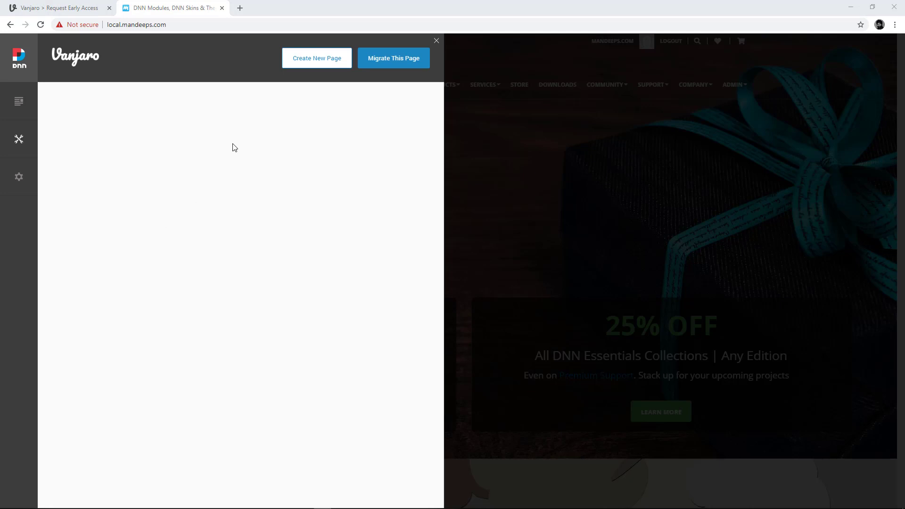
{"action": "left_click", "coordinate": [315, 58]}
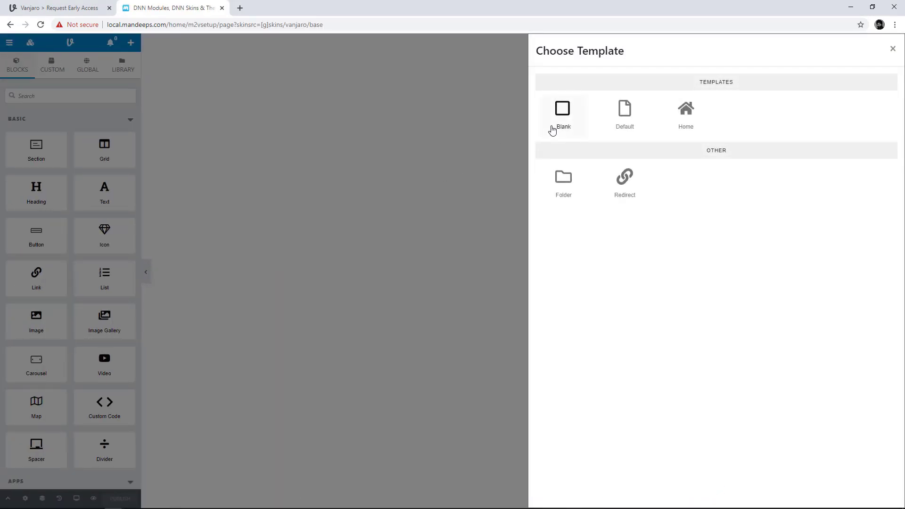
{"action": "left_click", "coordinate": [624, 126]}
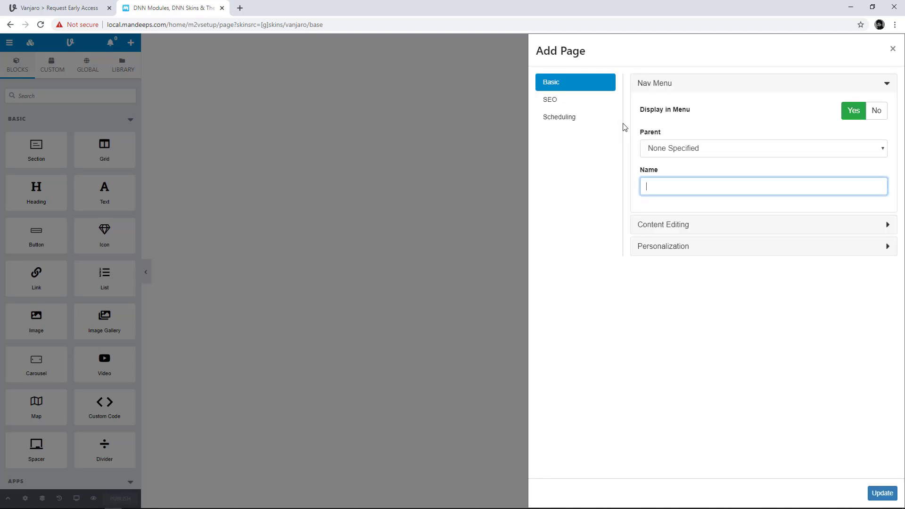
{"action": "type", "text": "Test"}
{"action": "left_click", "coordinate": [623, 126]}
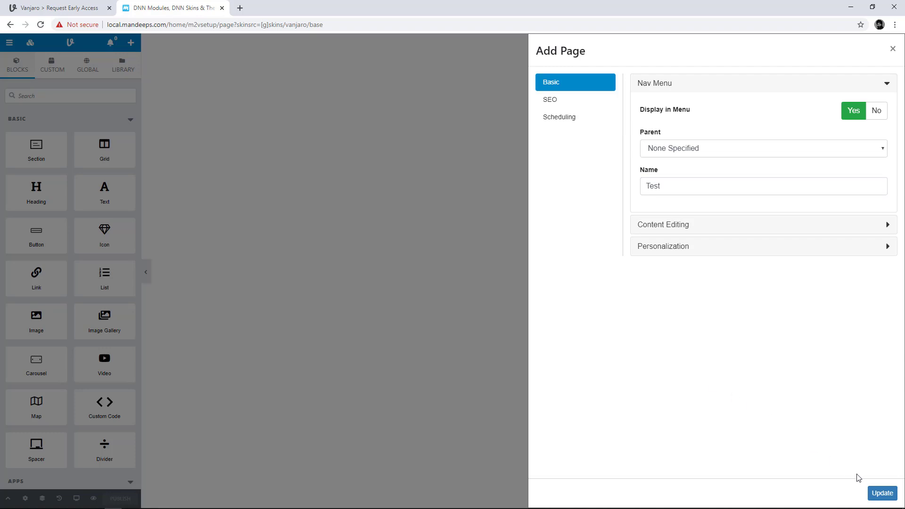
{"action": "left_click", "coordinate": [878, 492]}
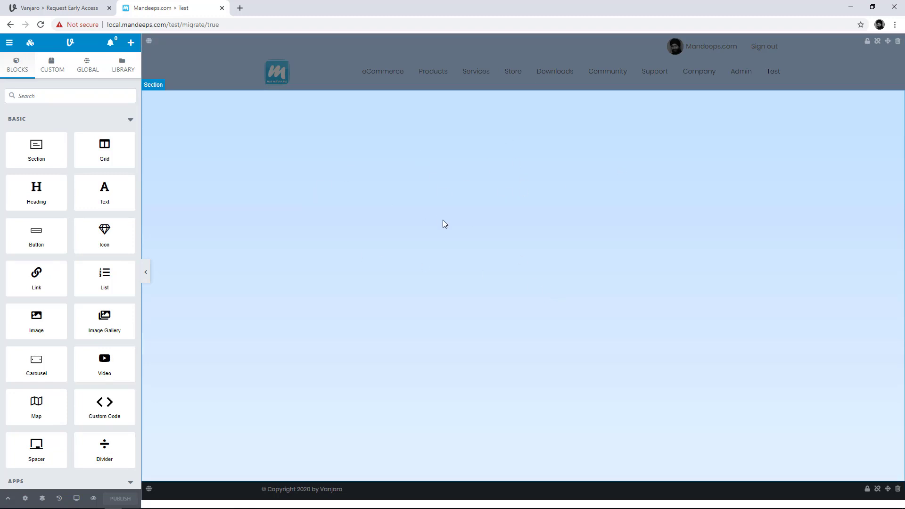
Step: Add a section to the Test page body, followed by a one-column grid with fluid width
{"action": "left_click_drag", "start_coordinate": [51, 155], "coordinate": [199, 124]}
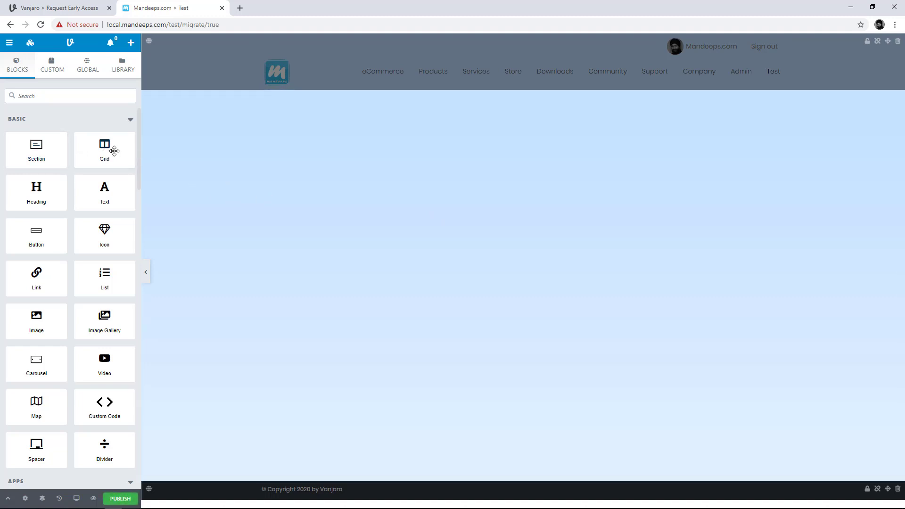
{"action": "left_click_drag", "start_coordinate": [113, 148], "coordinate": [238, 132]}
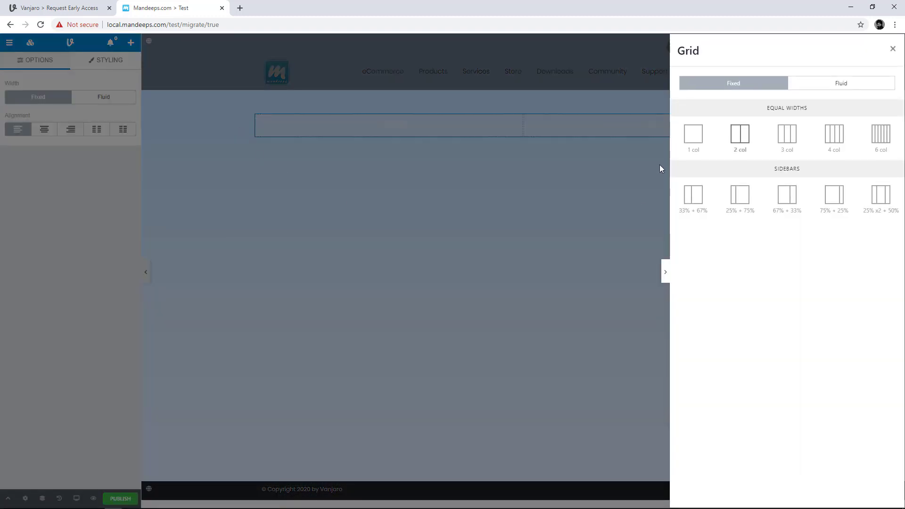
{"action": "left_click", "coordinate": [692, 134]}
{"action": "left_click", "coordinate": [840, 85]}
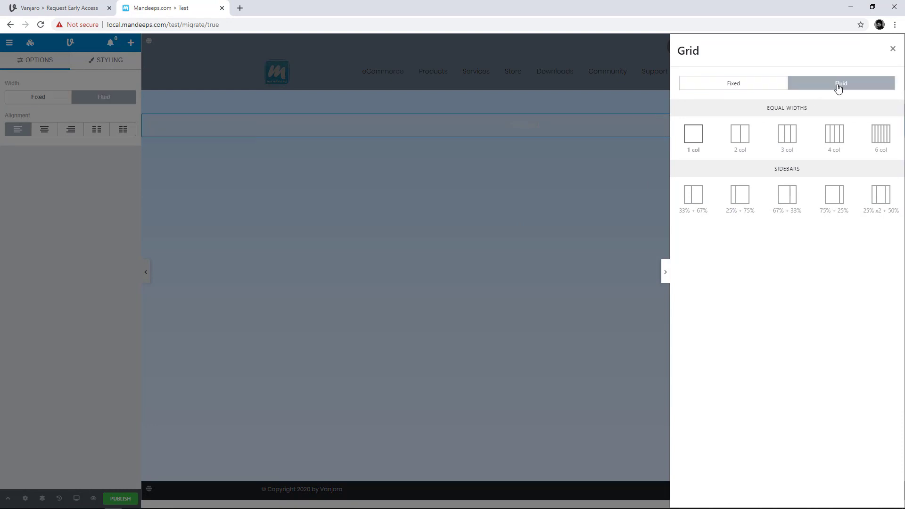
{"action": "left_click", "coordinate": [692, 135]}
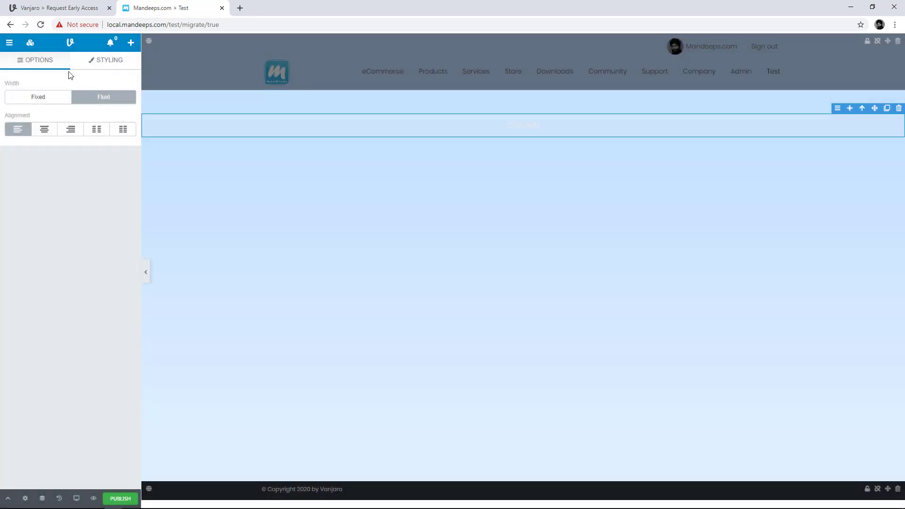
Step: Add a second grid below the fluid one, with two equal columns and fixed width
{"action": "left_click", "coordinate": [30, 42]}
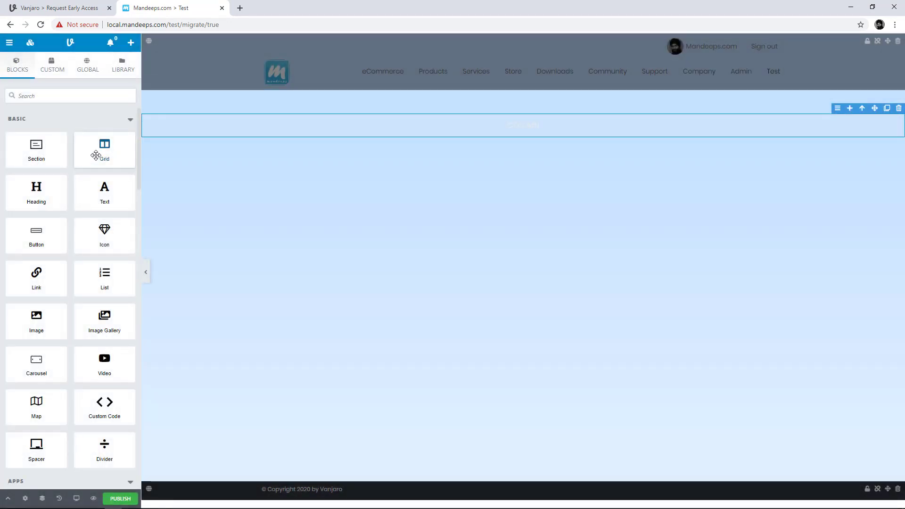
{"action": "left_click_drag", "start_coordinate": [93, 149], "coordinate": [323, 164]}
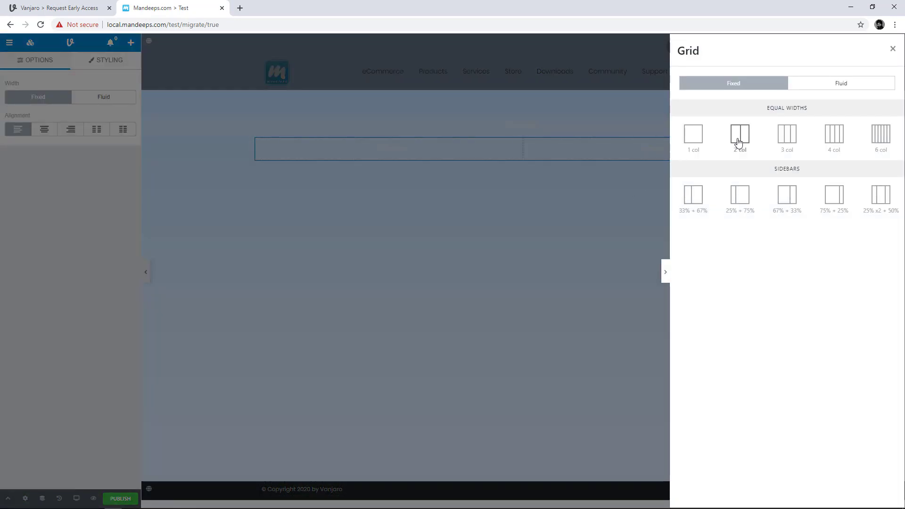
{"action": "left_click", "coordinate": [739, 136]}
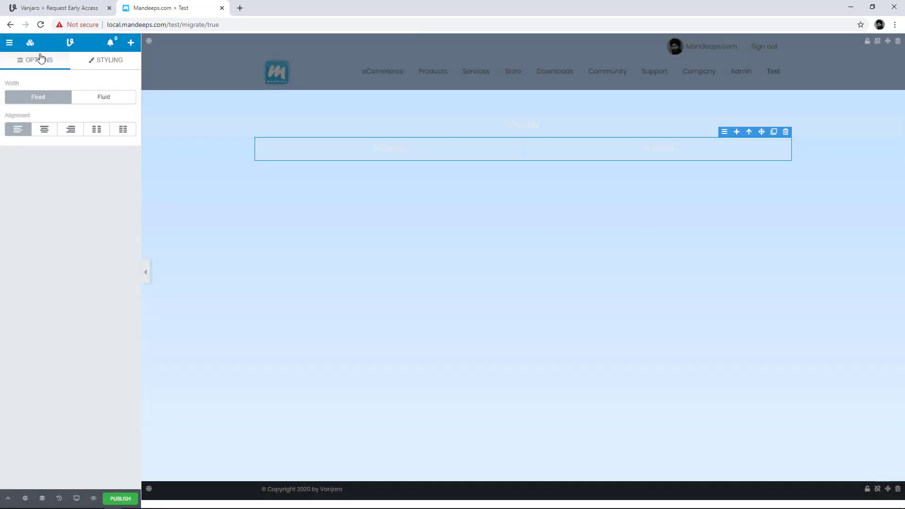
Step: Find the Live Slider app among the blocks and add it to the column of the fluid one-column grid
{"action": "left_click", "coordinate": [30, 48]}
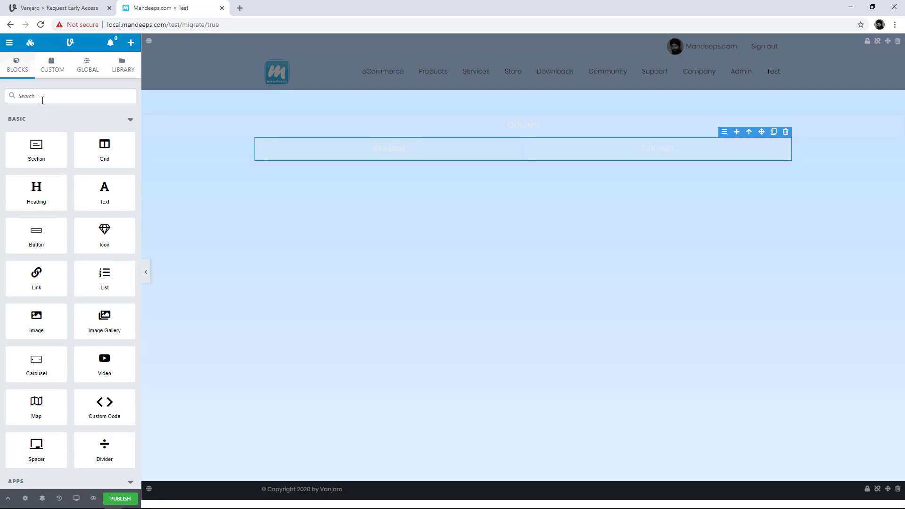
{"action": "scroll", "coordinate": [38, 235], "scroll_direction": "down", "scroll_amount": 4}
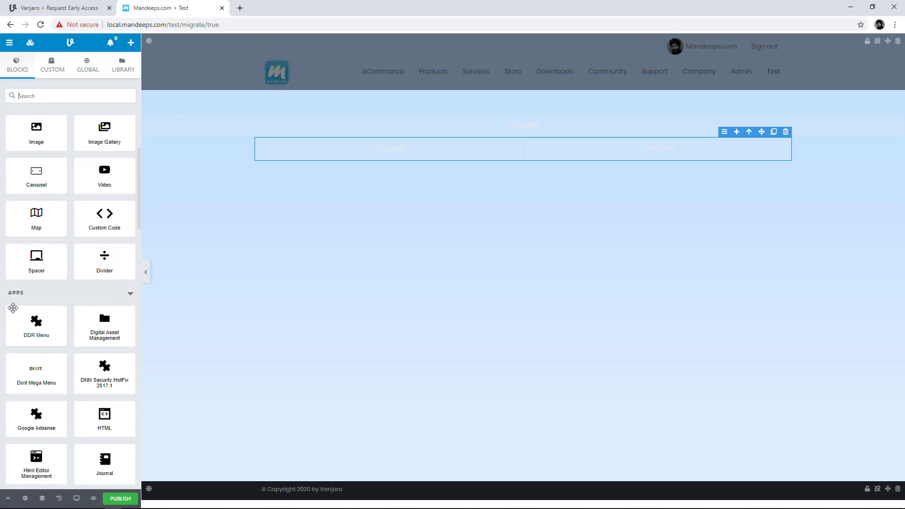
{"action": "scroll", "coordinate": [28, 302], "scroll_direction": "up", "scroll_amount": 4}
{"action": "scroll", "coordinate": [40, 329], "scroll_direction": "down", "scroll_amount": 13}
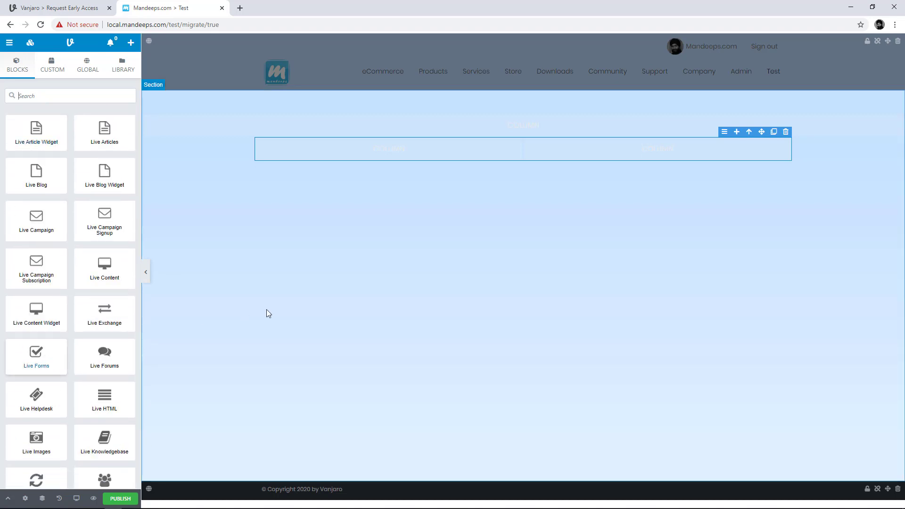
{"action": "scroll", "coordinate": [97, 314], "scroll_direction": "up", "scroll_amount": 2}
{"action": "scroll", "coordinate": [89, 282], "scroll_direction": "up", "scroll_amount": 10}
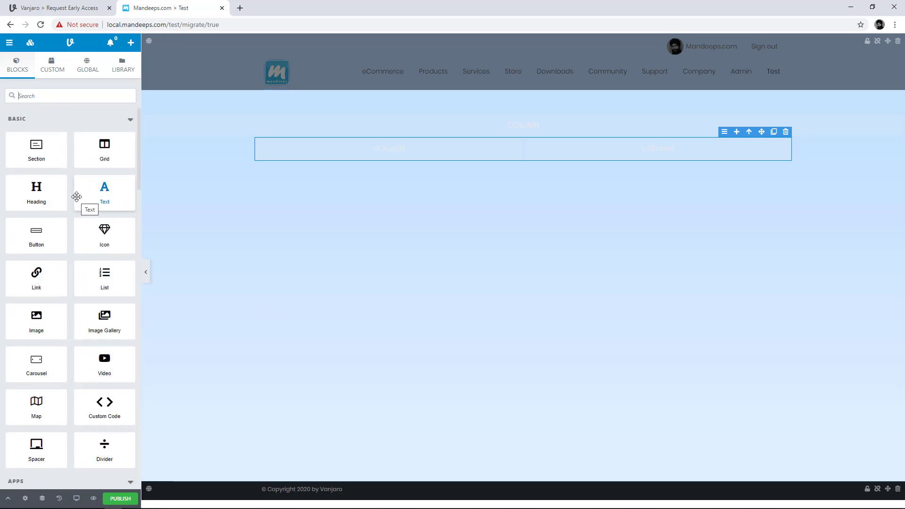
{"action": "type", "text": "slid"}
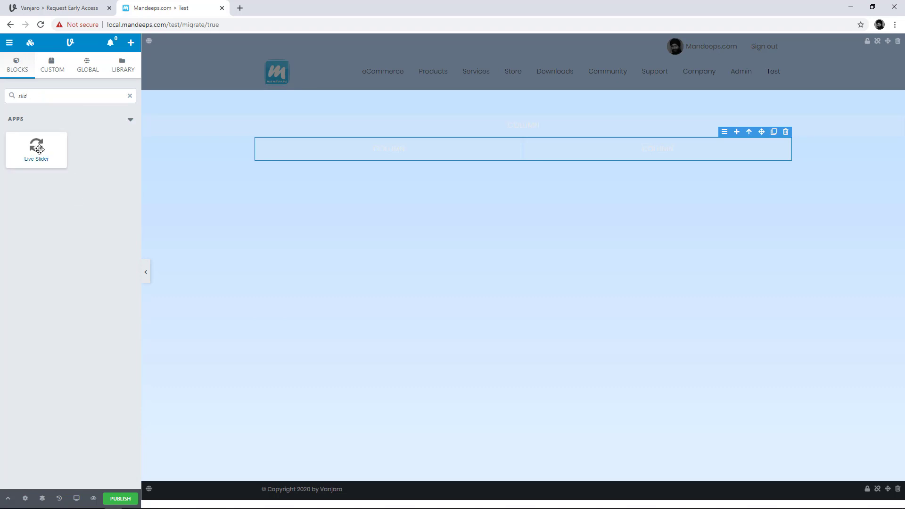
{"action": "left_click_drag", "start_coordinate": [40, 148], "coordinate": [312, 117]}
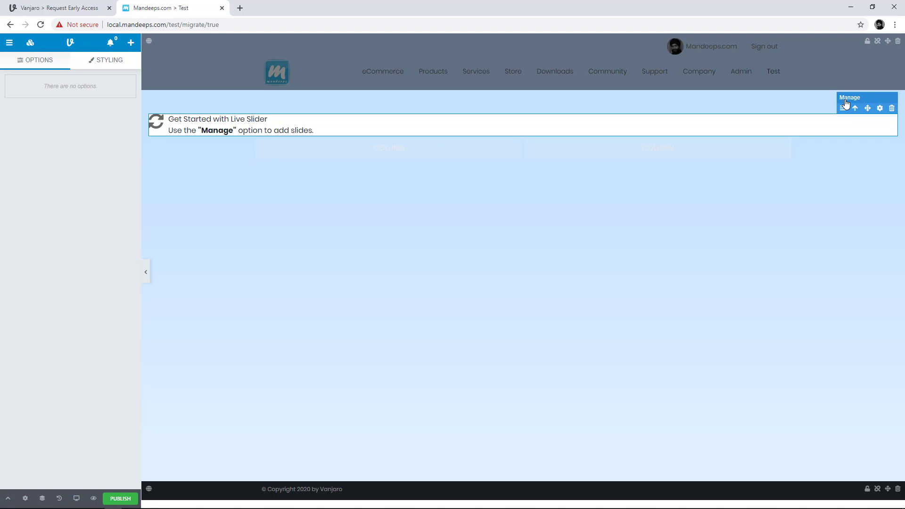
Step: Open the Live Slider's management settings and set the slider's background color to dark gray 3b3b3b
{"action": "left_click", "coordinate": [845, 103]}
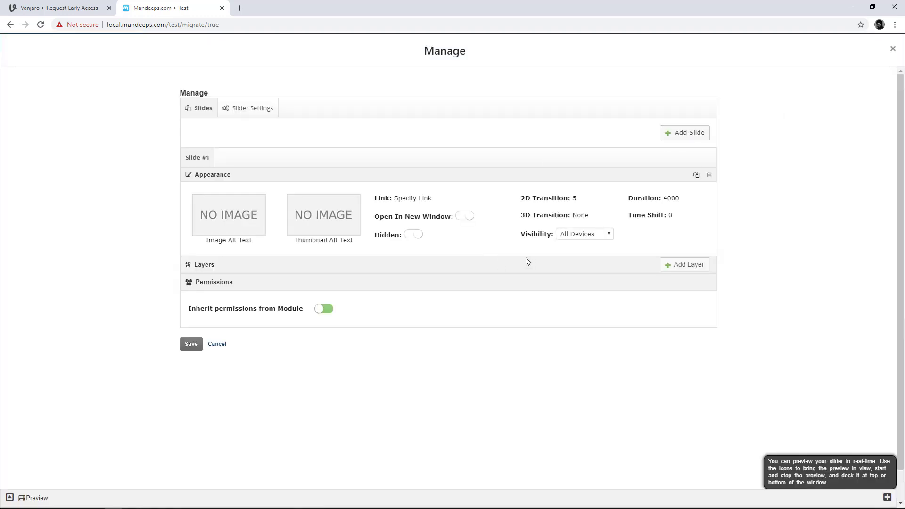
{"action": "left_click", "coordinate": [242, 110]}
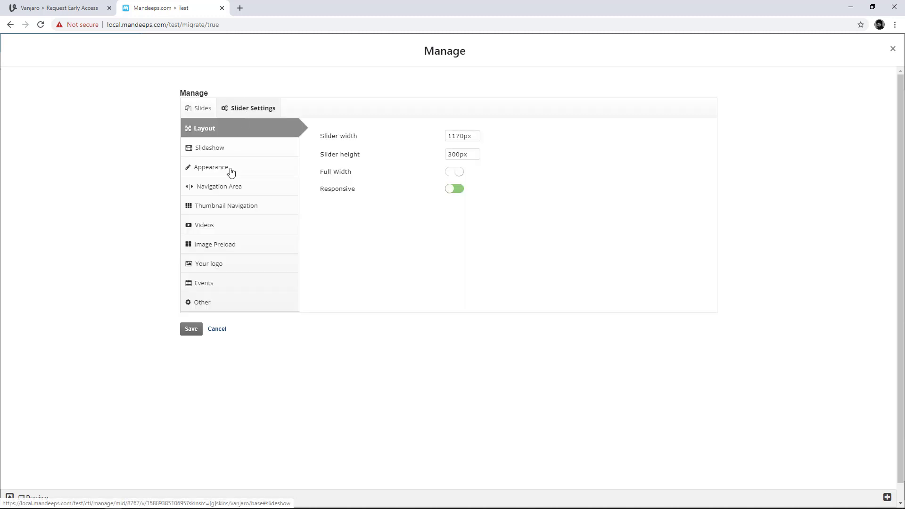
{"action": "left_click", "coordinate": [233, 171]}
{"action": "left_click", "coordinate": [478, 153]}
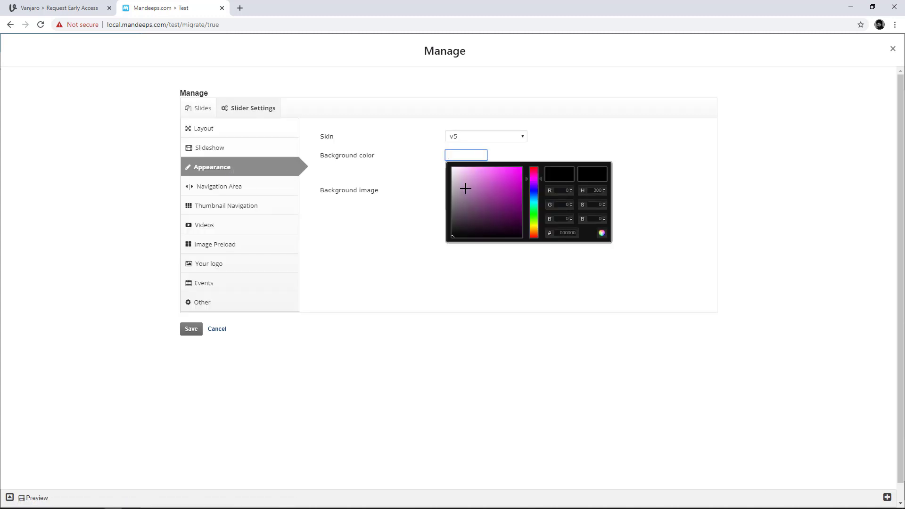
{"action": "left_click_drag", "start_coordinate": [464, 188], "coordinate": [448, 221]}
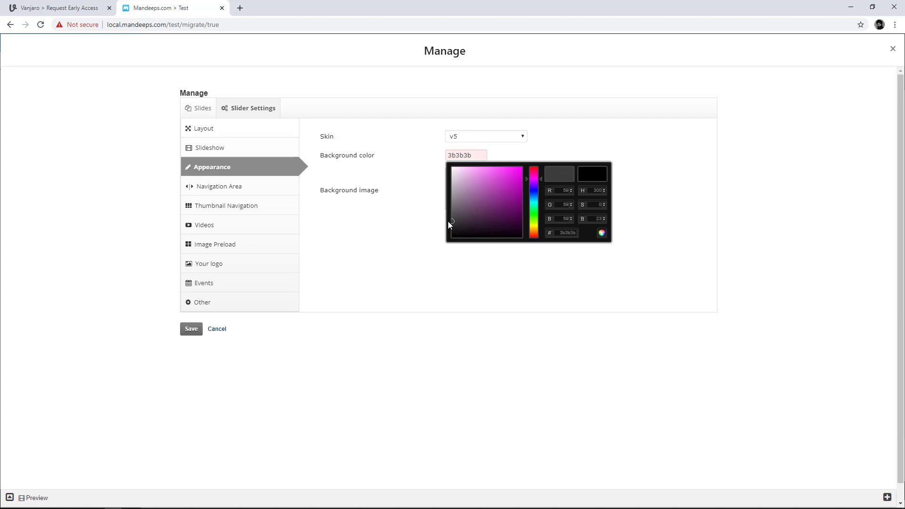
{"action": "left_click", "coordinate": [421, 228]}
Step: Add a layer to Slide #1 with content type H1 and the text "Vanjaro"
{"action": "left_click", "coordinate": [197, 114]}
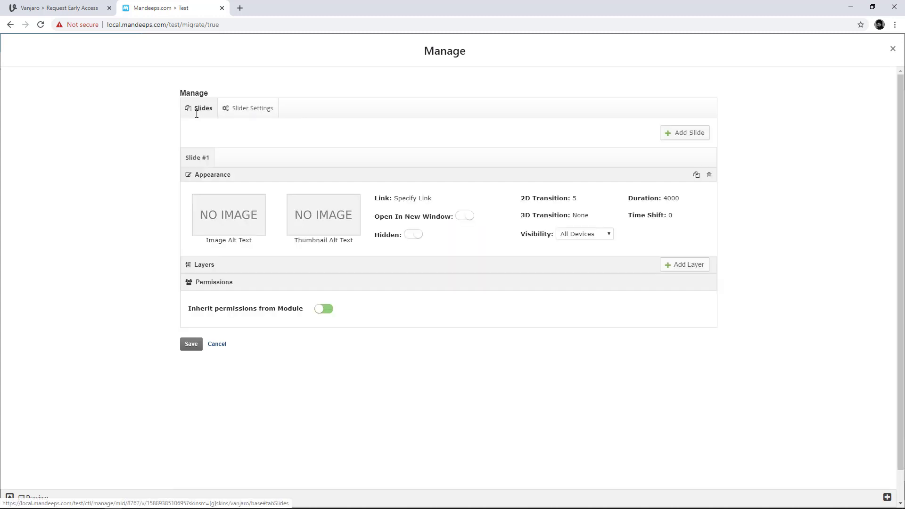
{"action": "left_click", "coordinate": [669, 269]}
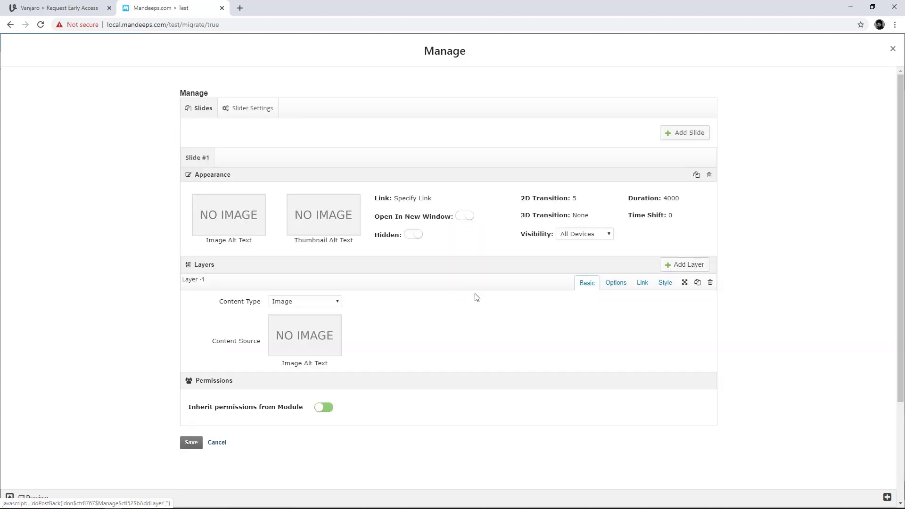
{"action": "left_click", "coordinate": [319, 301]}
{"action": "left_click", "coordinate": [292, 344]}
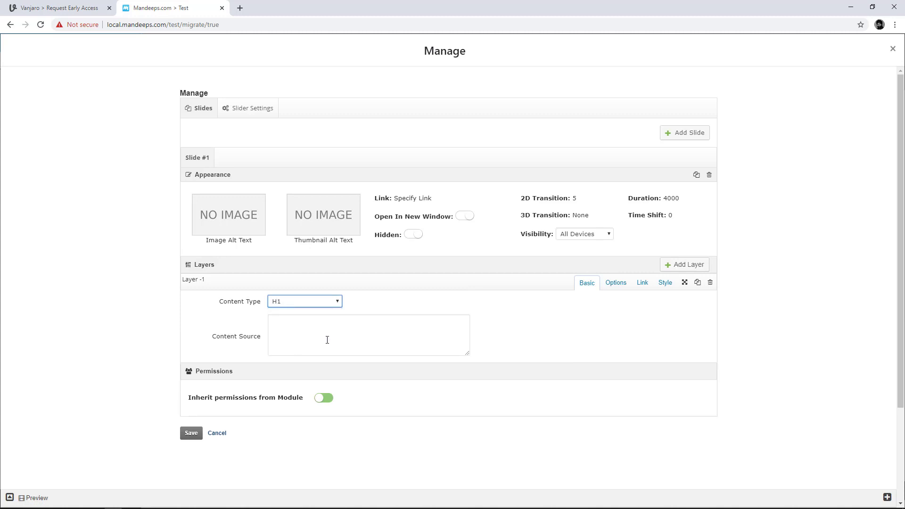
{"action": "left_click", "coordinate": [327, 339]}
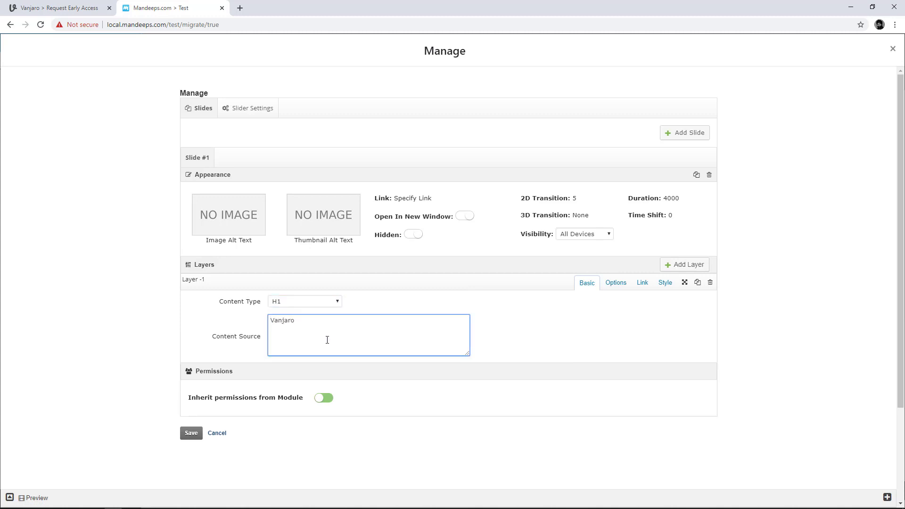
Step: Show the live slider preview and set the heading layer's font color to white (ffffff)
{"action": "left_click", "coordinate": [885, 497]}
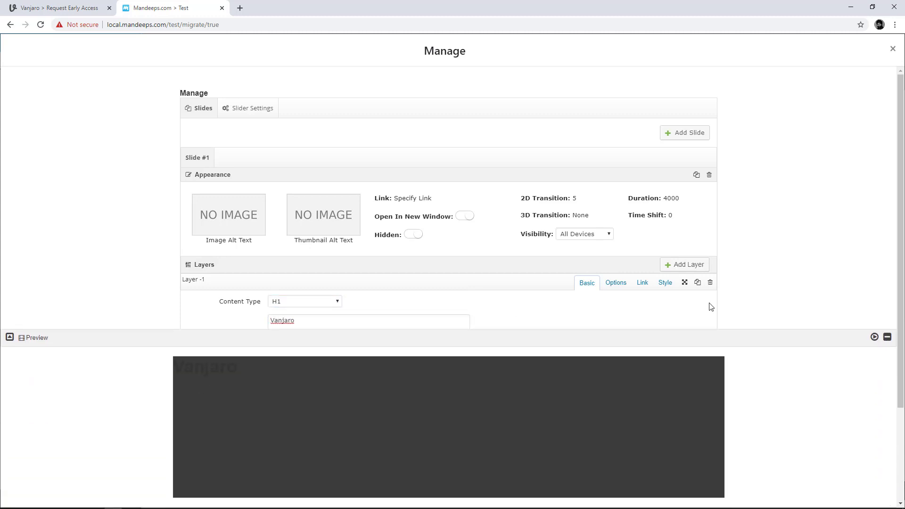
{"action": "scroll", "coordinate": [652, 273], "scroll_direction": "down", "scroll_amount": 3}
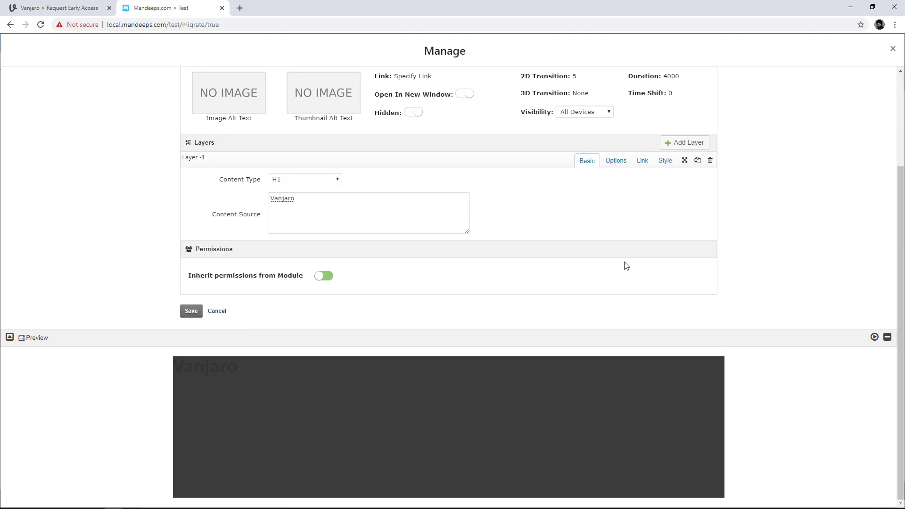
{"action": "left_click", "coordinate": [669, 164]}
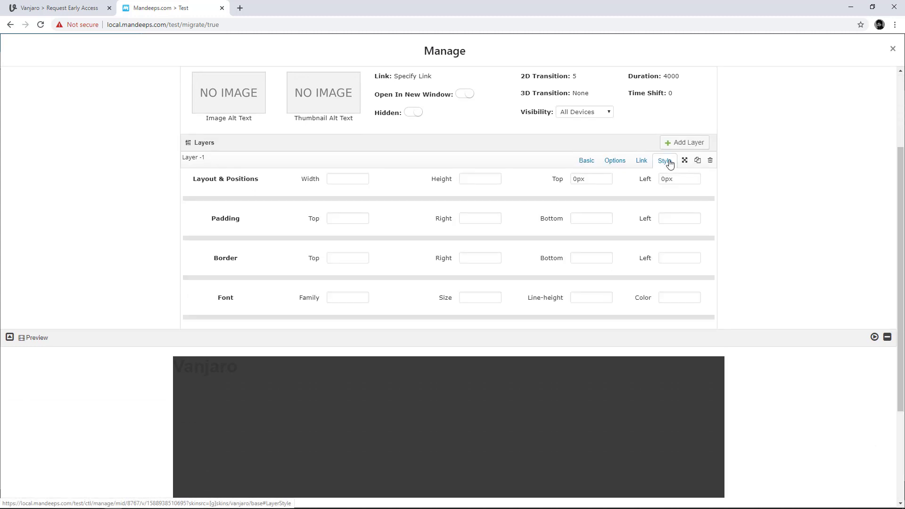
{"action": "scroll", "coordinate": [660, 176], "scroll_direction": "down", "scroll_amount": 3}
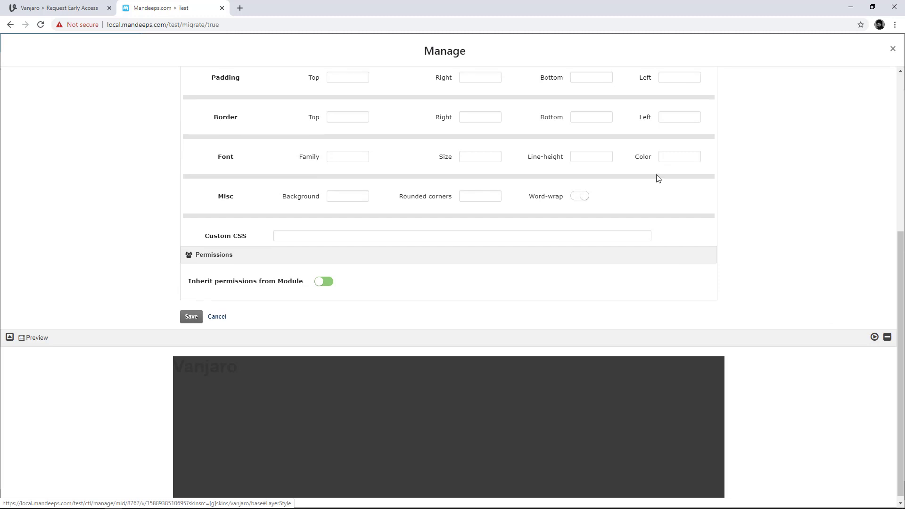
{"action": "scroll", "coordinate": [658, 179], "scroll_direction": "up", "scroll_amount": 1}
{"action": "left_click", "coordinate": [670, 202]}
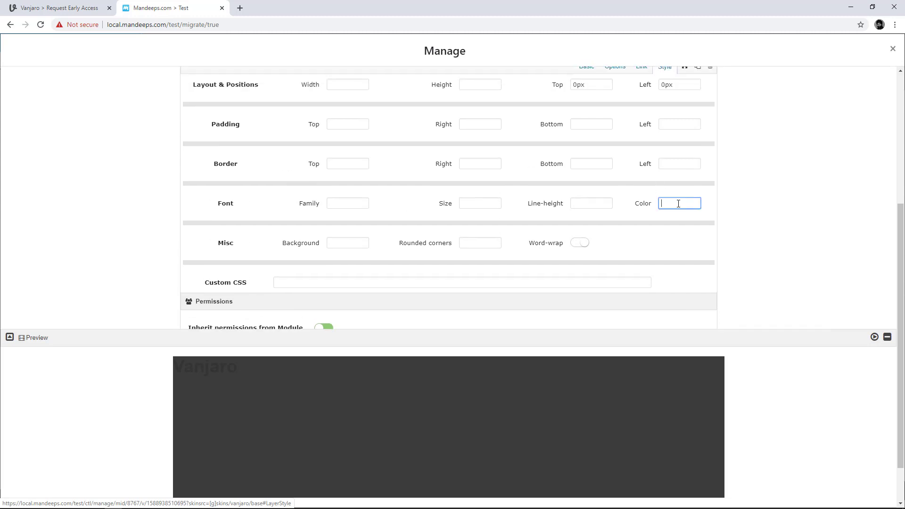
{"action": "left_click_drag", "start_coordinate": [674, 235], "coordinate": [660, 199]}
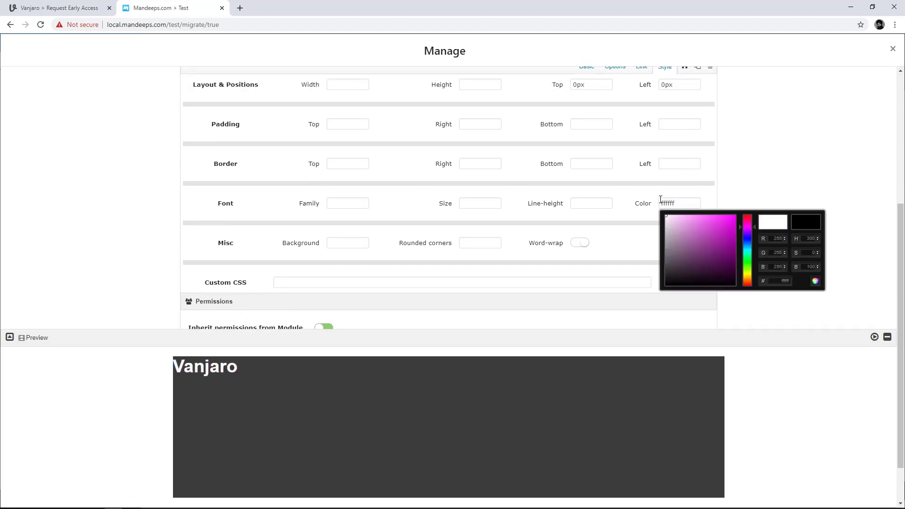
{"action": "left_click", "coordinate": [736, 183]}
Step: Move the Vanjaro heading to the slide's center, about 141 px top and 495 px left, play the preview and save the slider
{"action": "left_click_drag", "start_coordinate": [206, 370], "coordinate": [439, 435]}
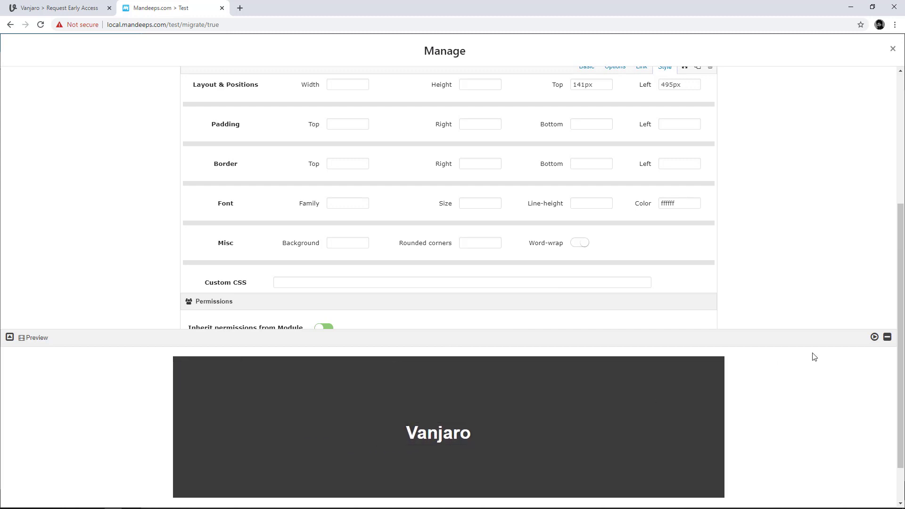
{"action": "left_click", "coordinate": [873, 338]}
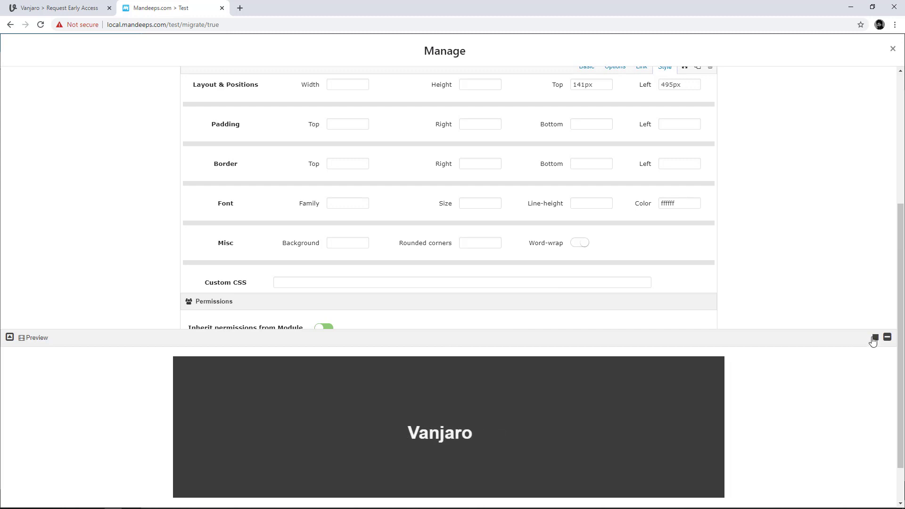
{"action": "left_click", "coordinate": [886, 338]}
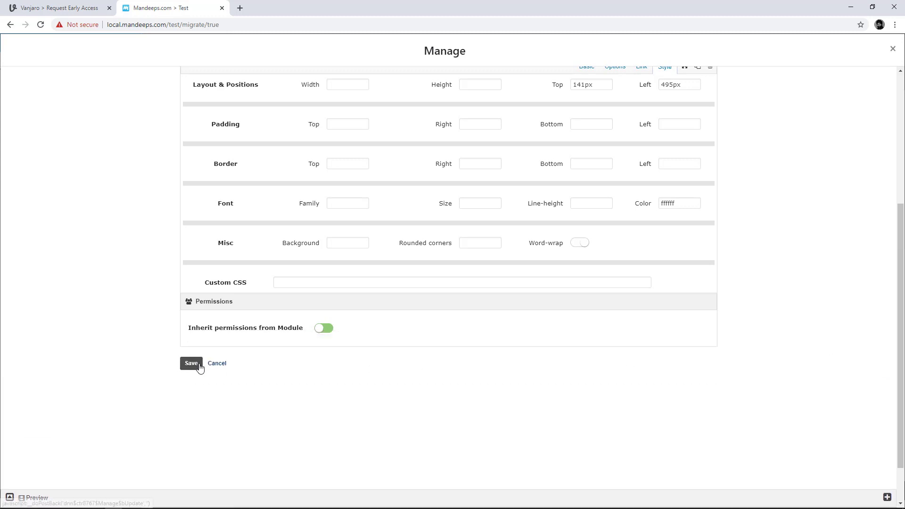
{"action": "left_click", "coordinate": [199, 367]}
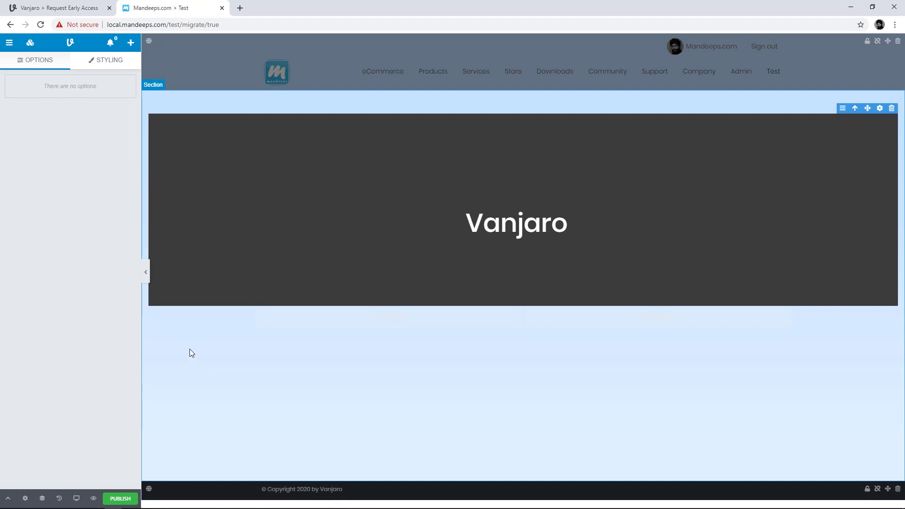
Step: Search the blocks for "form" and add the Live Forms app to the first column of the two-column grid
{"action": "left_click", "coordinate": [30, 42]}
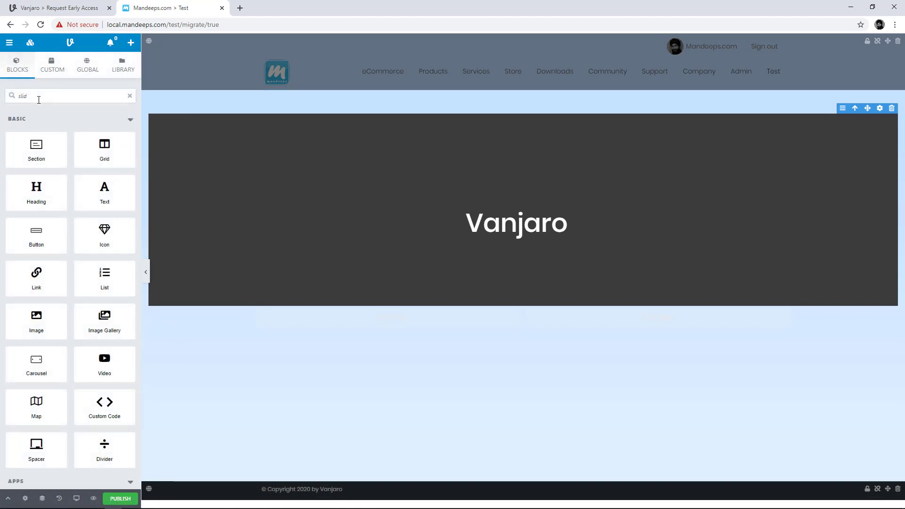
{"action": "type", "text": "form"}
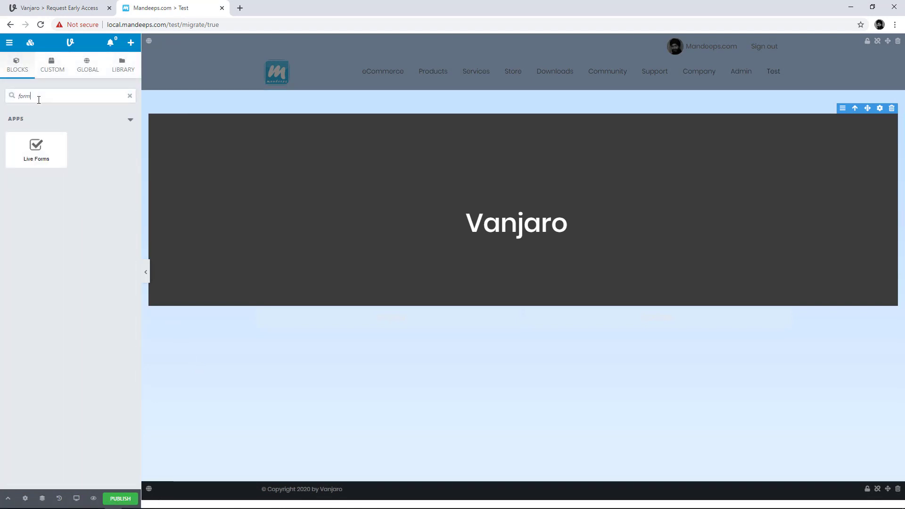
{"action": "left_click_drag", "start_coordinate": [57, 137], "coordinate": [326, 323]}
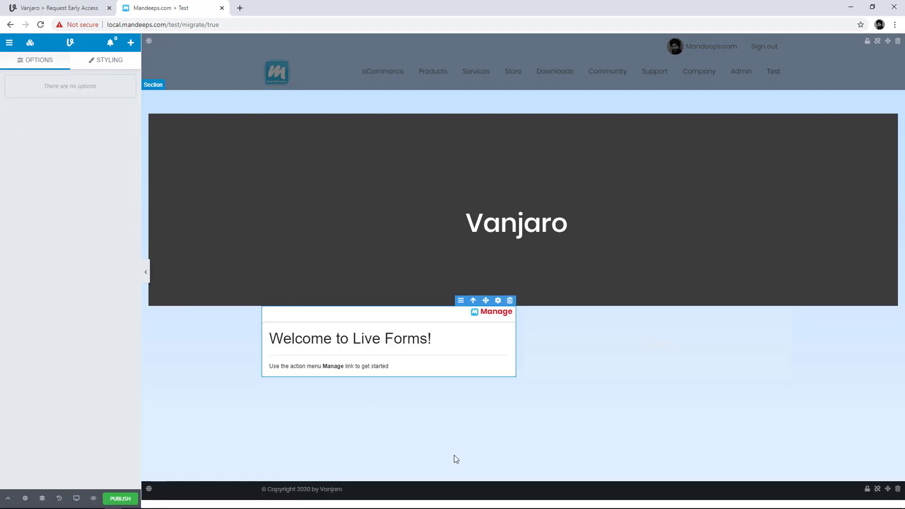
Step: Build the Live Forms form with a Heading, a Textbox and a Textarea field, and return to the page
{"action": "left_click", "coordinate": [460, 302]}
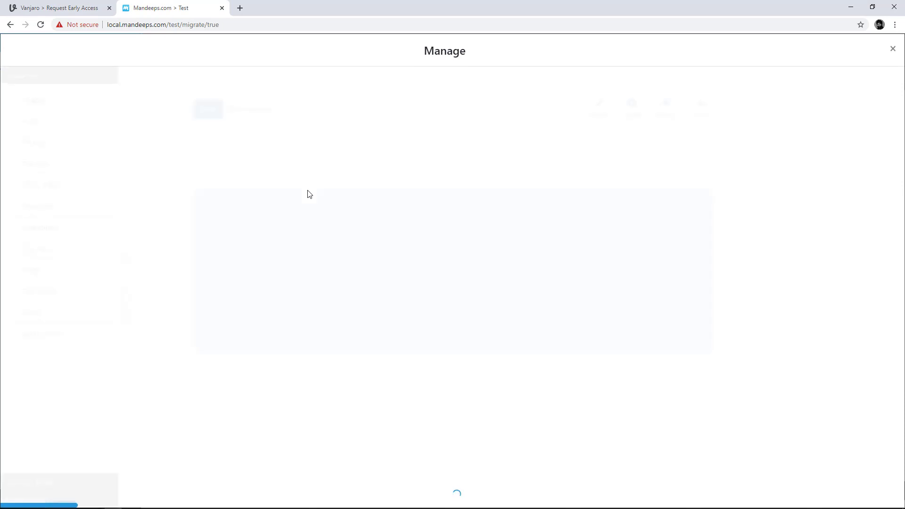
{"action": "left_click_drag", "start_coordinate": [57, 101], "coordinate": [236, 208]}
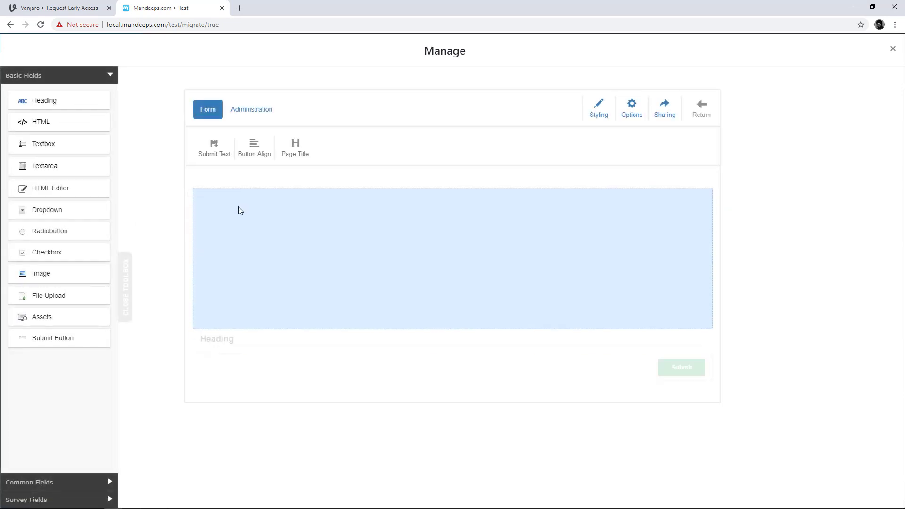
{"action": "left_click_drag", "start_coordinate": [35, 149], "coordinate": [223, 209]}
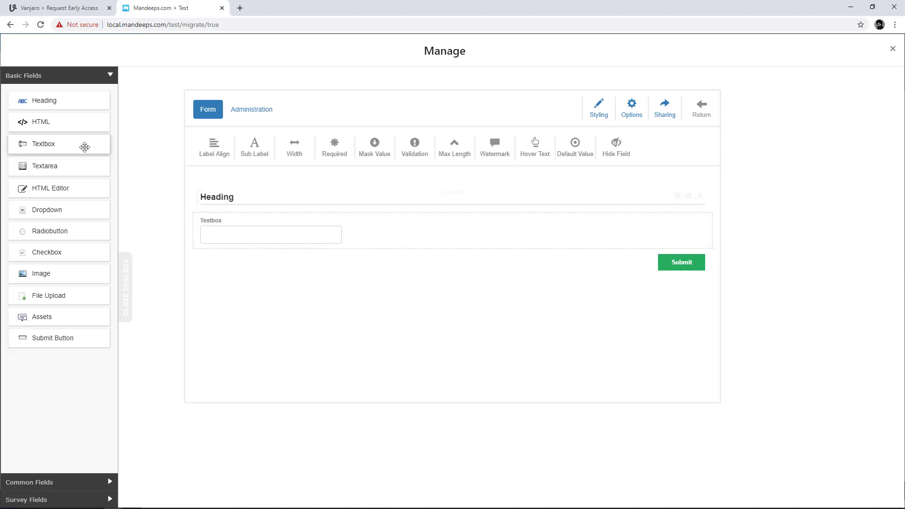
{"action": "left_click_drag", "start_coordinate": [71, 167], "coordinate": [226, 234]}
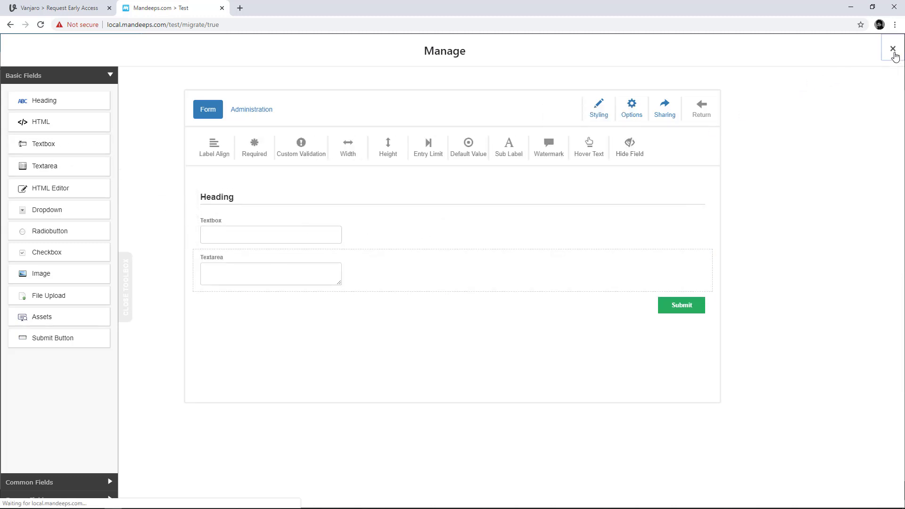
{"action": "left_click", "coordinate": [892, 49]}
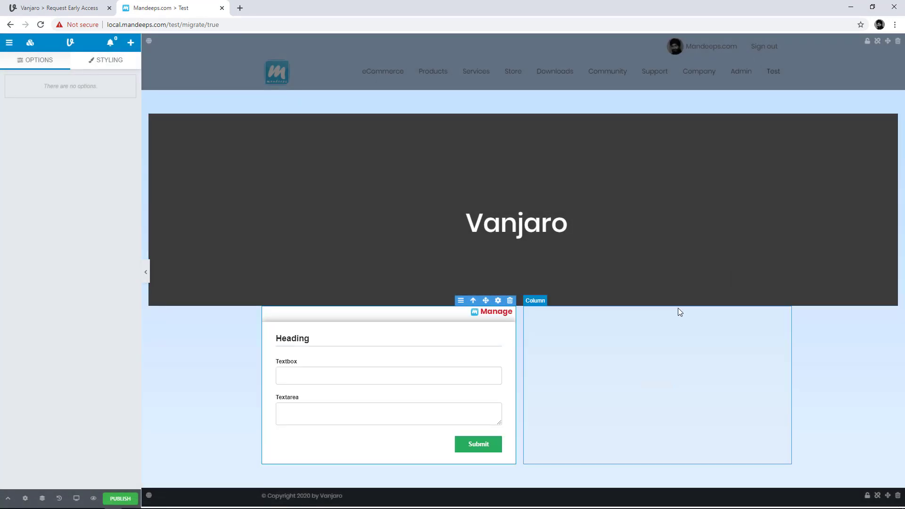
Step: Publish the Test page and collapse the editor sidebar to view the finished page down to its footer
{"action": "left_click", "coordinate": [129, 498]}
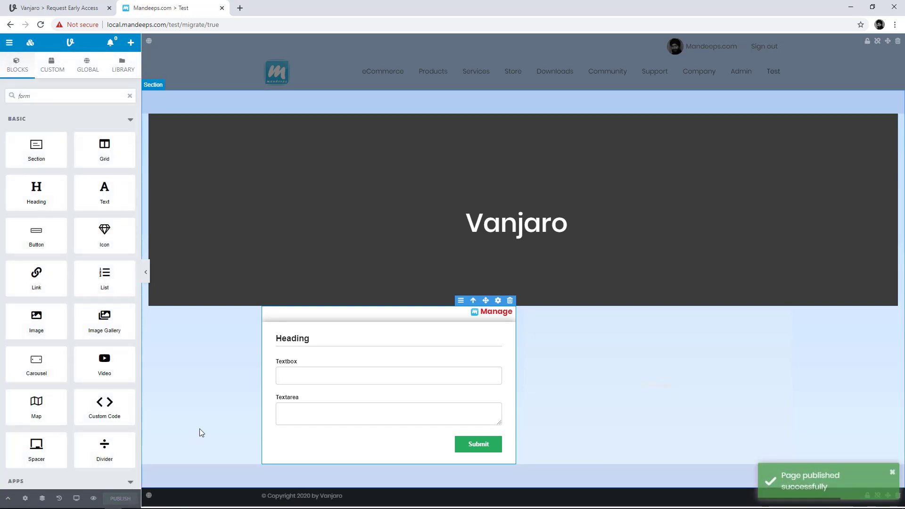
{"action": "left_click", "coordinate": [145, 280]}
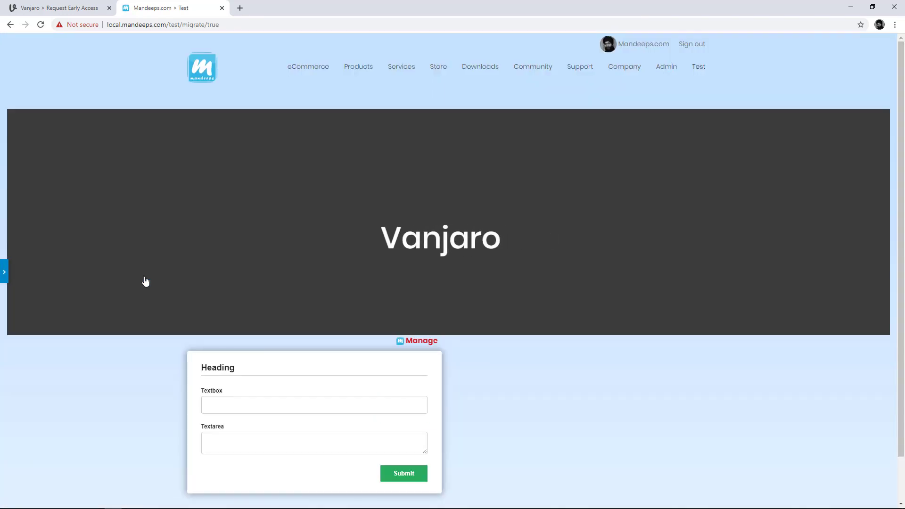
{"action": "scroll", "coordinate": [338, 217], "scroll_direction": "down", "scroll_amount": 1}
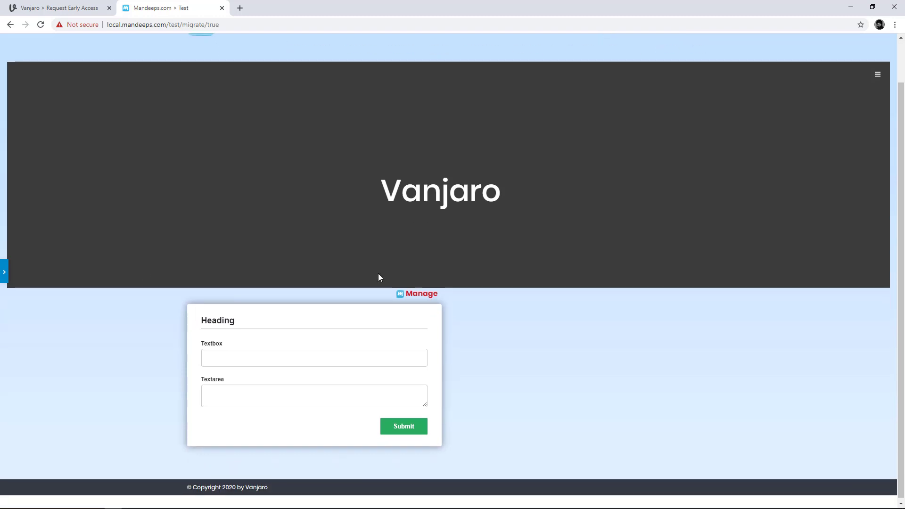
Step: Reopen the Test page from the site navigation and check it with the Vanjaro editor sidebar expanded and collapsed
{"action": "scroll", "coordinate": [378, 273], "scroll_direction": "up", "scroll_amount": 1}
{"action": "left_click", "coordinate": [697, 68]}
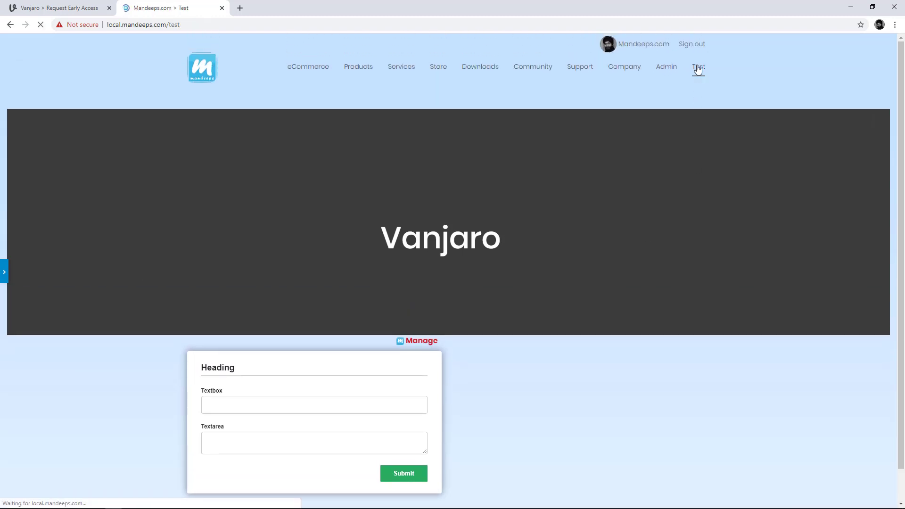
{"action": "scroll", "coordinate": [358, 316], "scroll_direction": "down", "scroll_amount": 1}
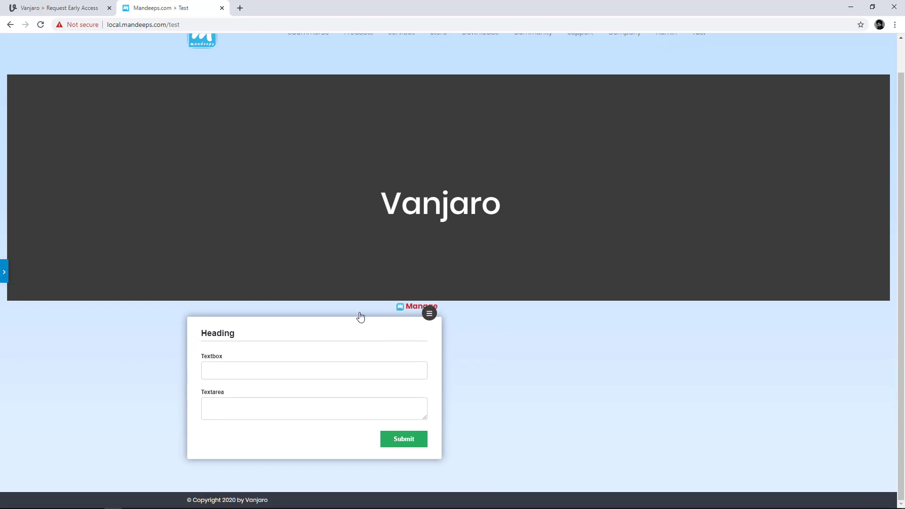
{"action": "scroll", "coordinate": [358, 316], "scroll_direction": "up", "scroll_amount": 1}
{"action": "scroll", "coordinate": [591, 386], "scroll_direction": "down", "scroll_amount": 1}
{"action": "left_click", "coordinate": [5, 275]}
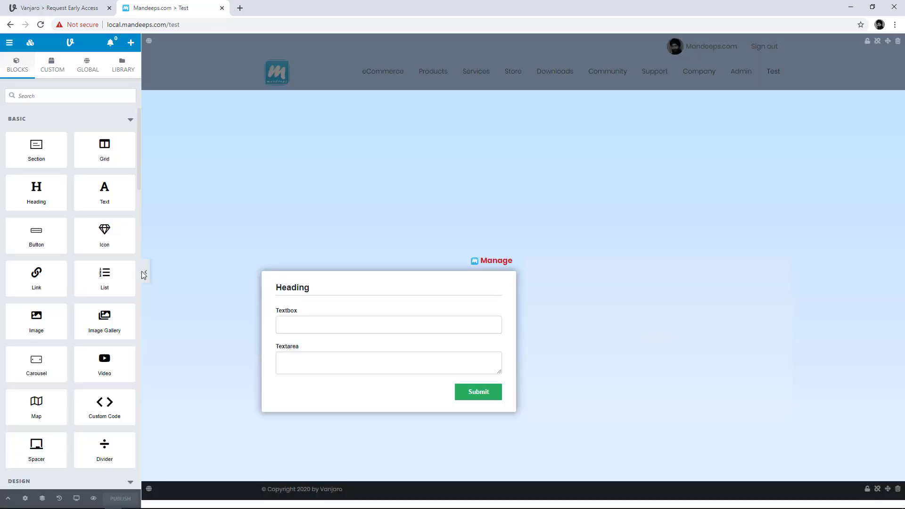
{"action": "left_click", "coordinate": [141, 272]}
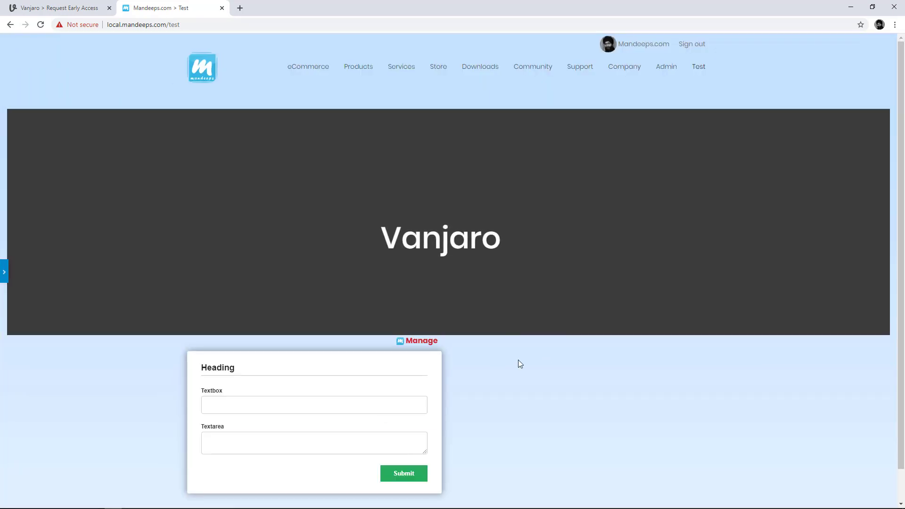
{"action": "scroll", "coordinate": [556, 365], "scroll_direction": "down", "scroll_amount": 1}
{"action": "scroll", "coordinate": [610, 367], "scroll_direction": "up", "scroll_amount": 1}
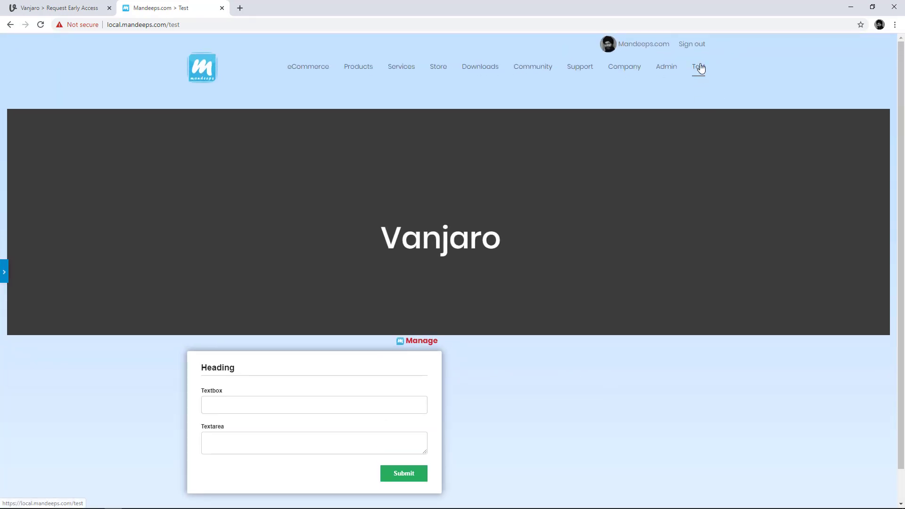
Step: View the Services > Consulting page with its DNN admin bar settings and return to the Test page
{"action": "mouse_move", "coordinate": [401, 75]}
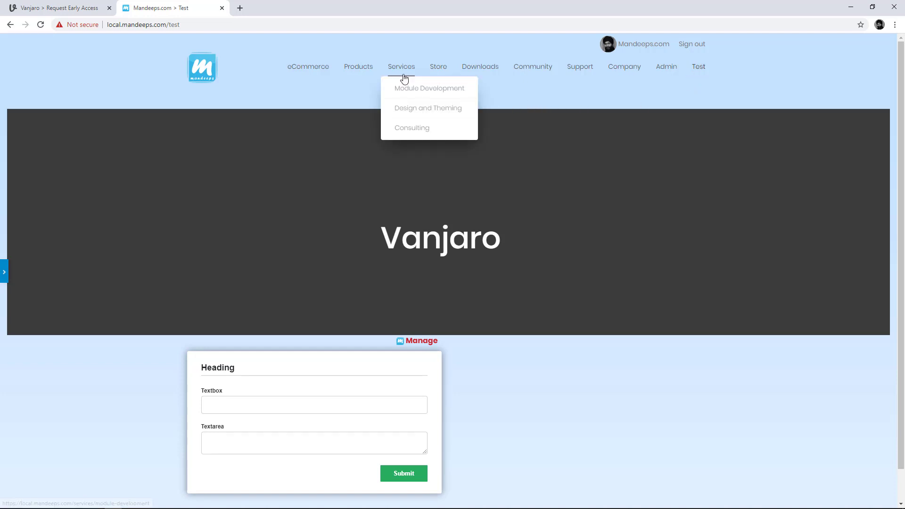
{"action": "left_click", "coordinate": [404, 130]}
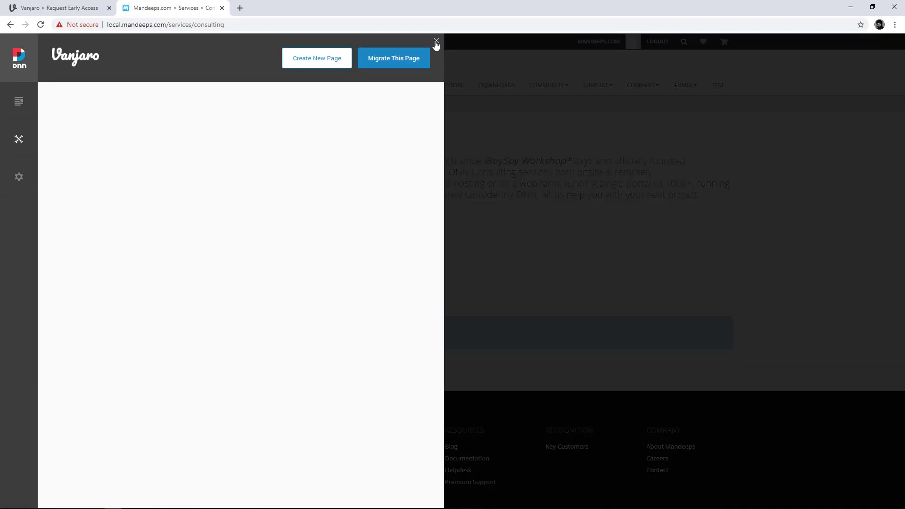
{"action": "left_click", "coordinate": [433, 41]}
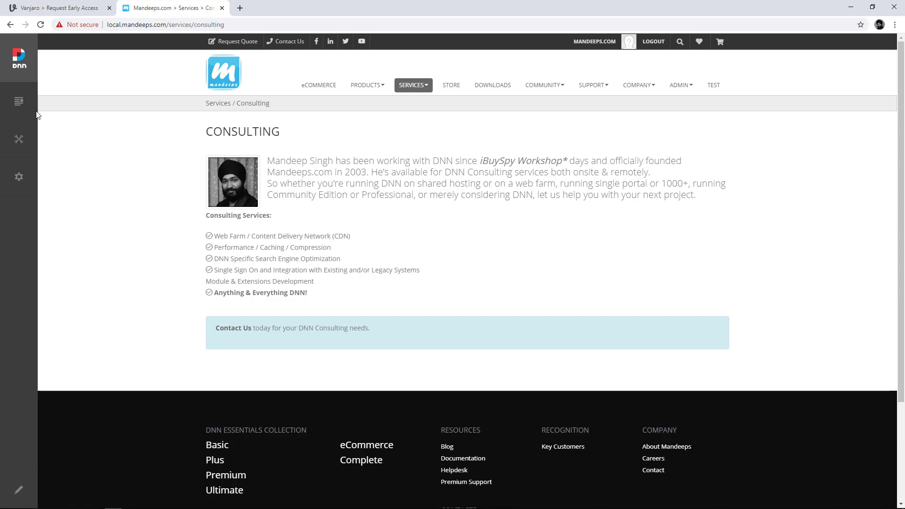
{"action": "mouse_move", "coordinate": [26, 168]}
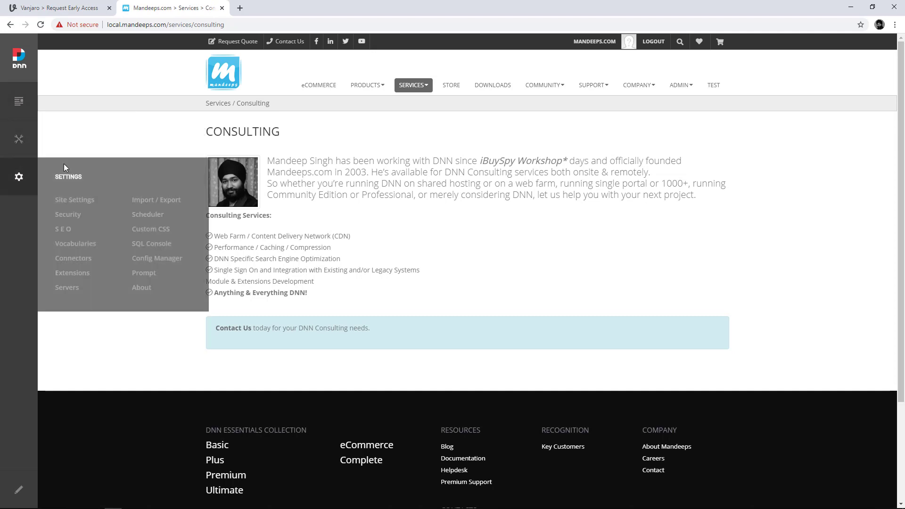
{"action": "left_click", "coordinate": [721, 90]}
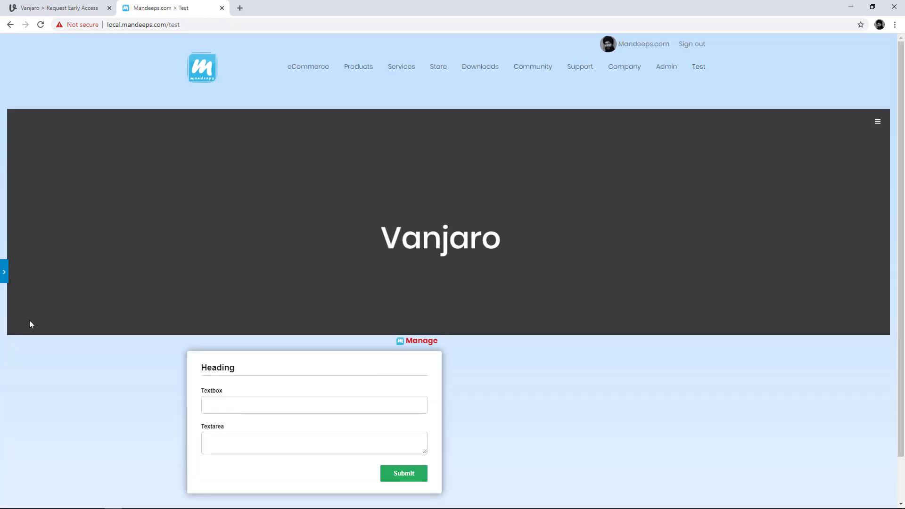
Step: Look through the Settings and Tools sections of the Vanjaro site menu and return to the collapsed view of the Test page
{"action": "left_click", "coordinate": [4, 272]}
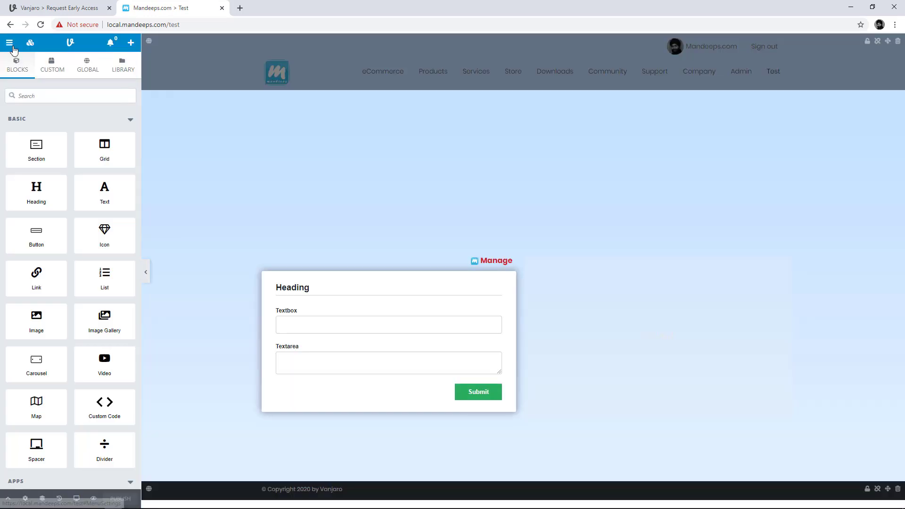
{"action": "left_click", "coordinate": [12, 47]}
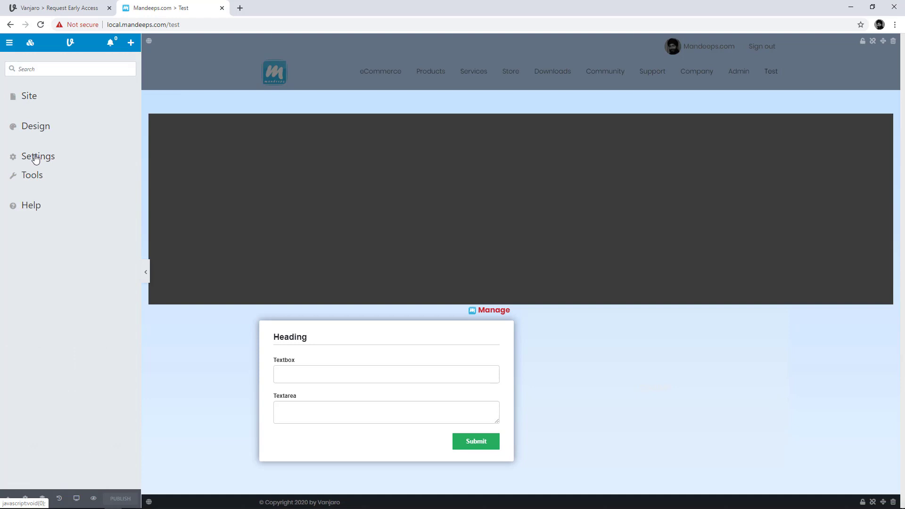
{"action": "left_click", "coordinate": [33, 156]}
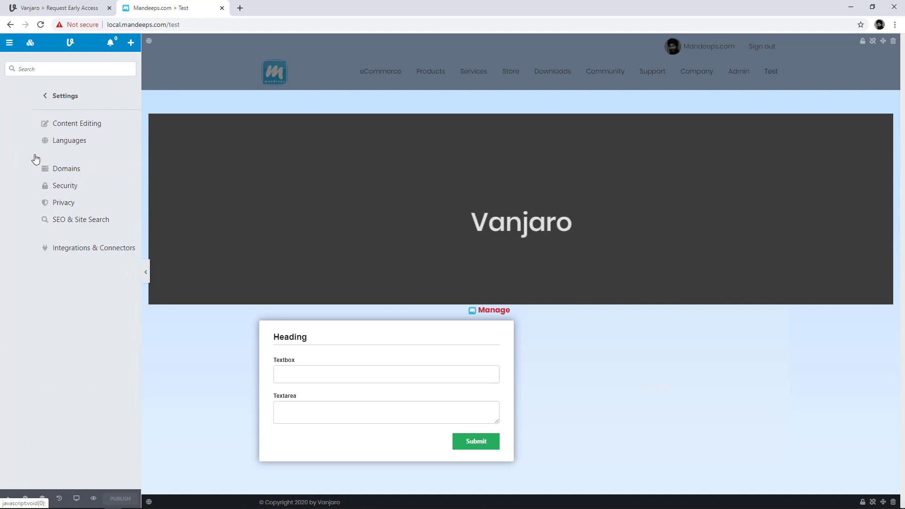
{"action": "left_click", "coordinate": [26, 104]}
{"action": "left_click", "coordinate": [27, 174]}
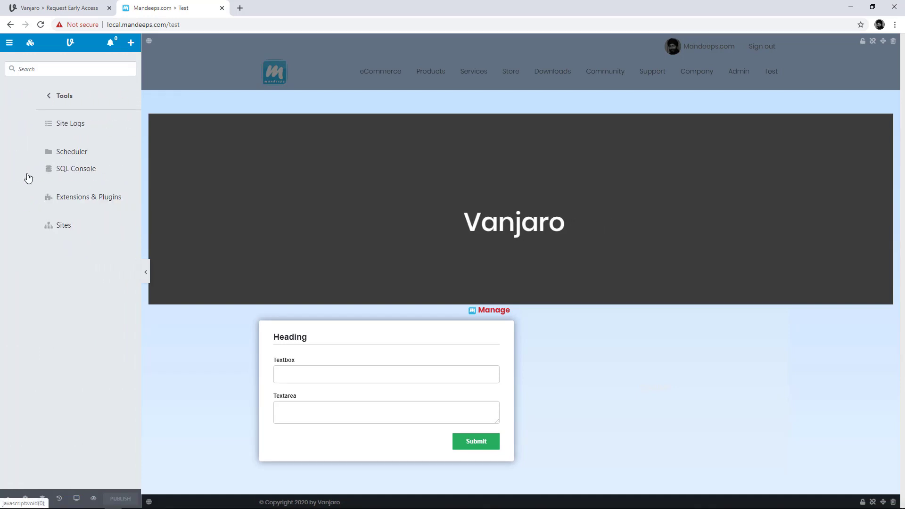
{"action": "left_click", "coordinate": [28, 105]}
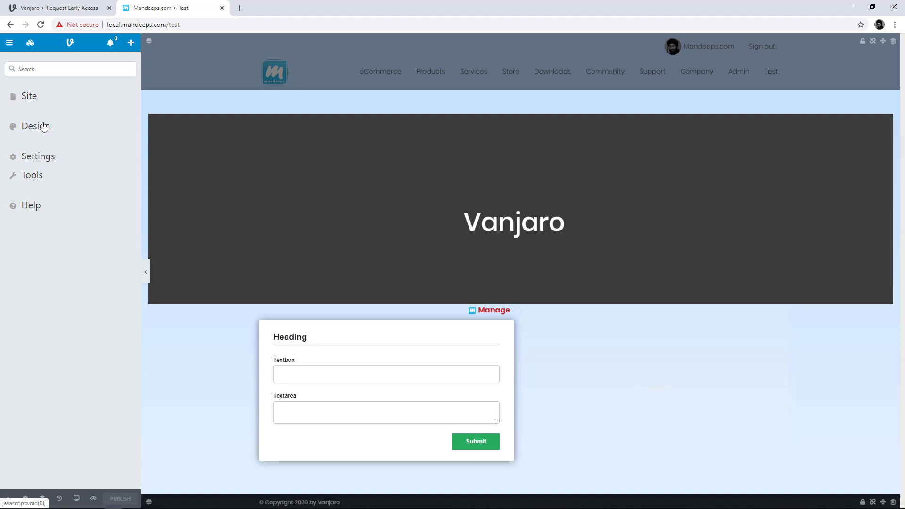
{"action": "left_click", "coordinate": [144, 275]}
{"action": "scroll", "coordinate": [514, 270], "scroll_direction": "down", "scroll_amount": 1}
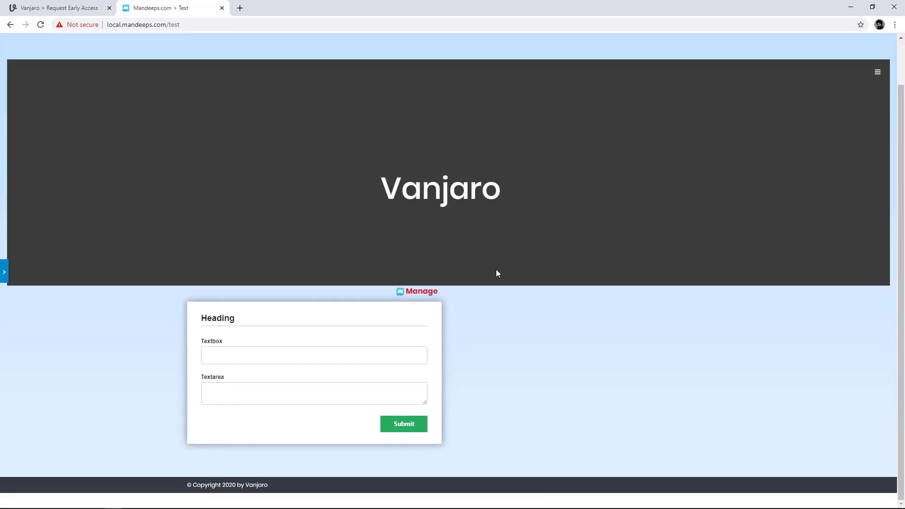
{"action": "scroll", "coordinate": [496, 270], "scroll_direction": "up", "scroll_amount": 1}
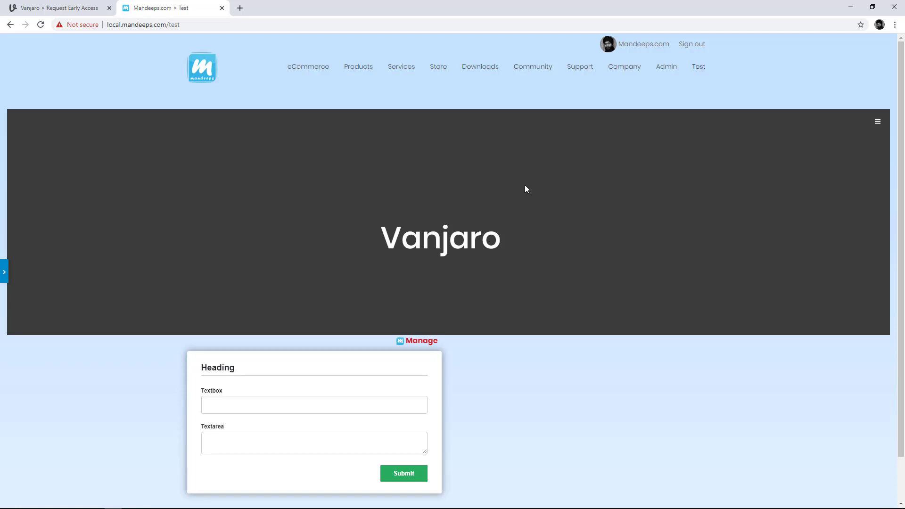
Step: Migrate the Services > Consulting page to Vanjaro using the Default template
{"action": "mouse_move", "coordinate": [404, 69]}
{"action": "left_click", "coordinate": [409, 130]}
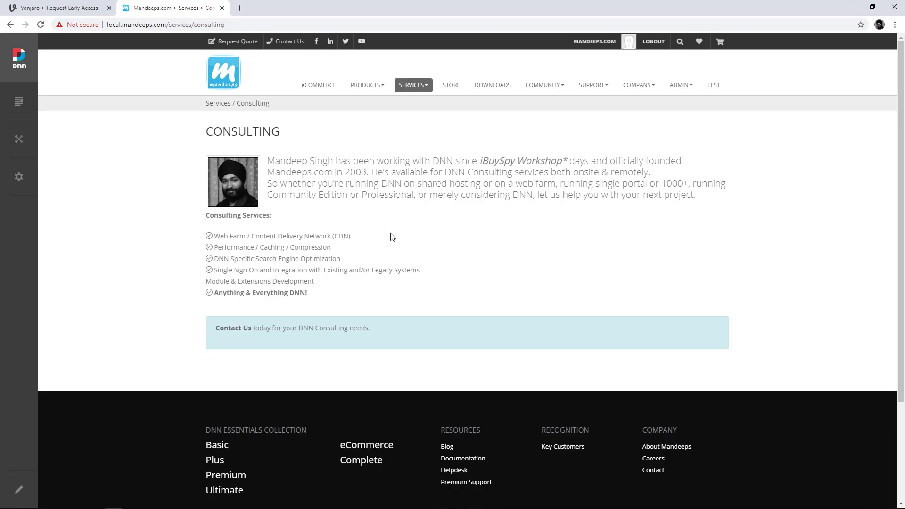
{"action": "mouse_move", "coordinate": [17, 139]}
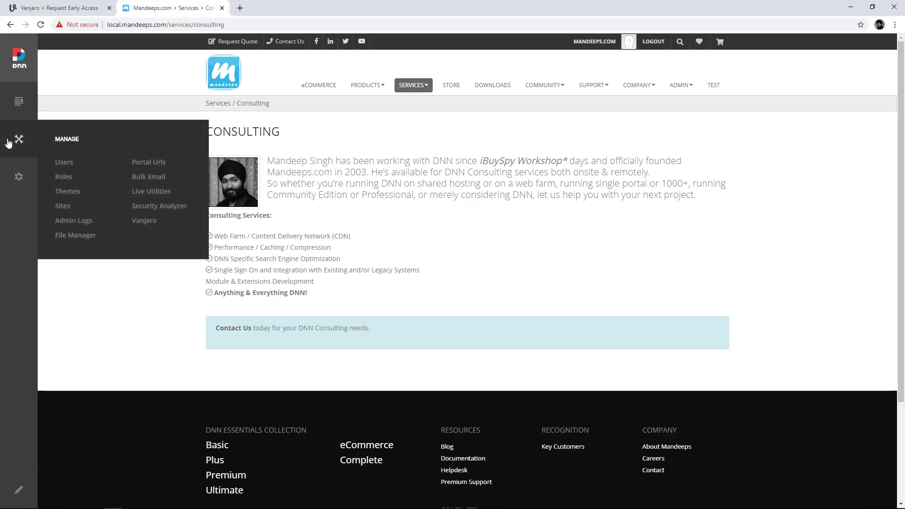
{"action": "left_click", "coordinate": [137, 221]}
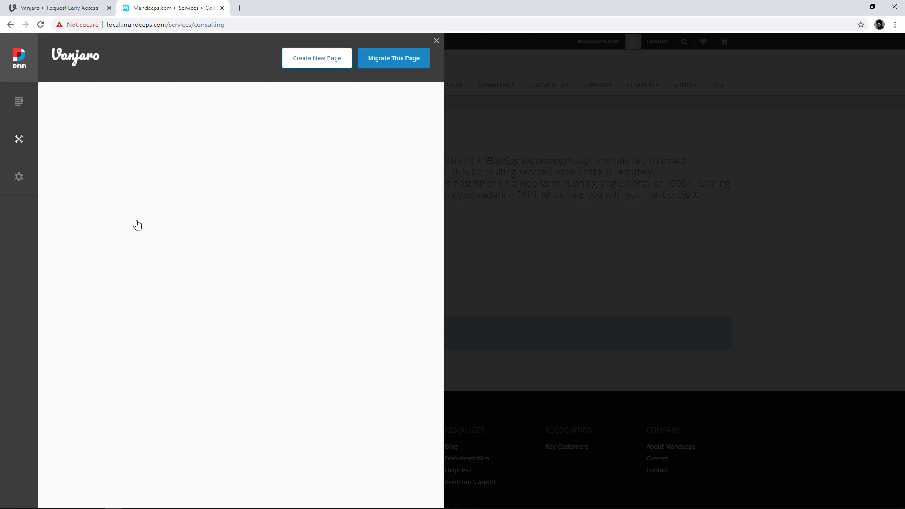
{"action": "left_click", "coordinate": [391, 65]}
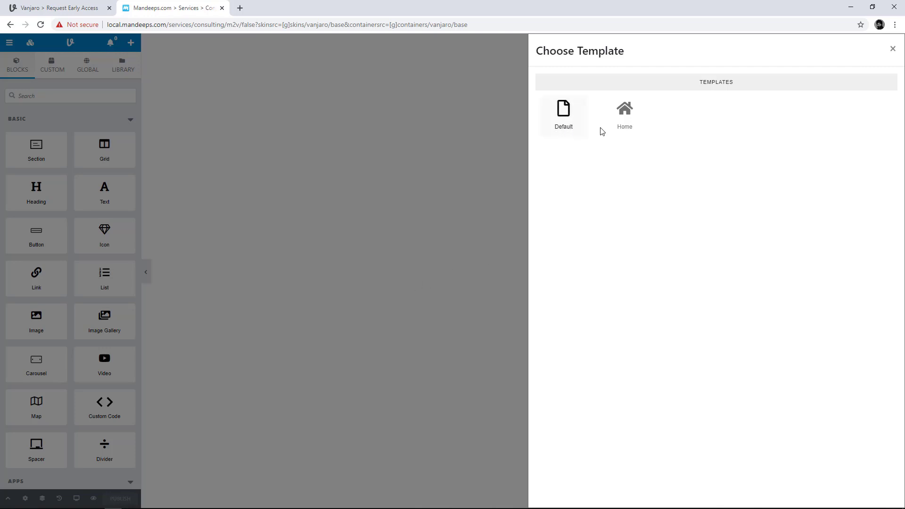
{"action": "left_click", "coordinate": [563, 127]}
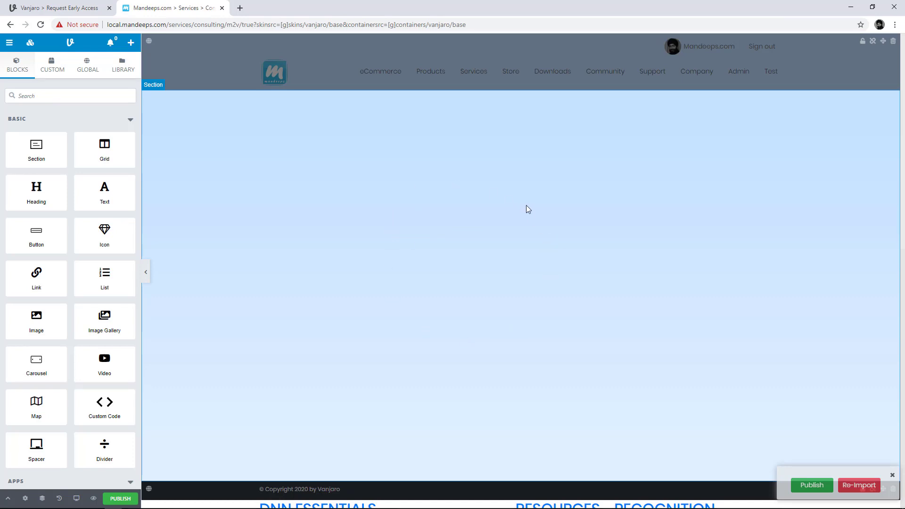
Step: Examine the imported Consulting page content below the footer and the empty section above it
{"action": "scroll", "coordinate": [527, 207], "scroll_direction": "down", "scroll_amount": 5}
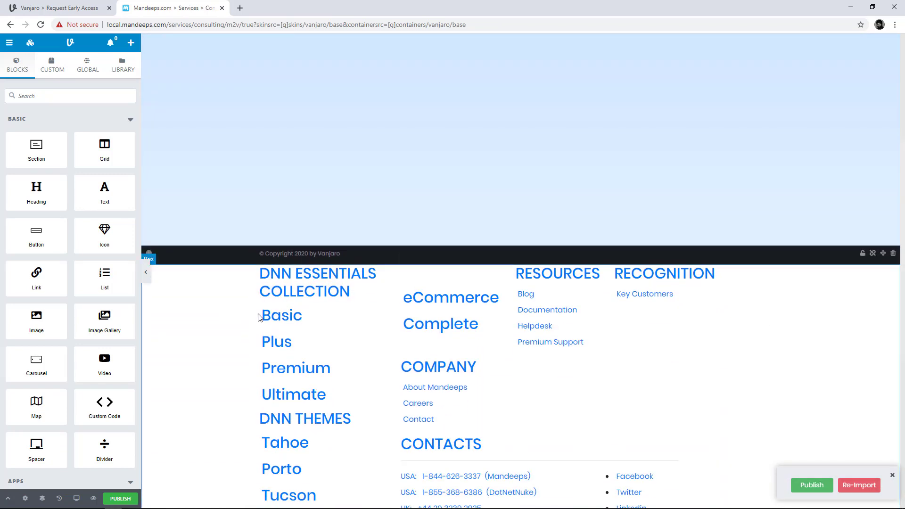
{"action": "scroll", "coordinate": [402, 323], "scroll_direction": "down", "scroll_amount": 2}
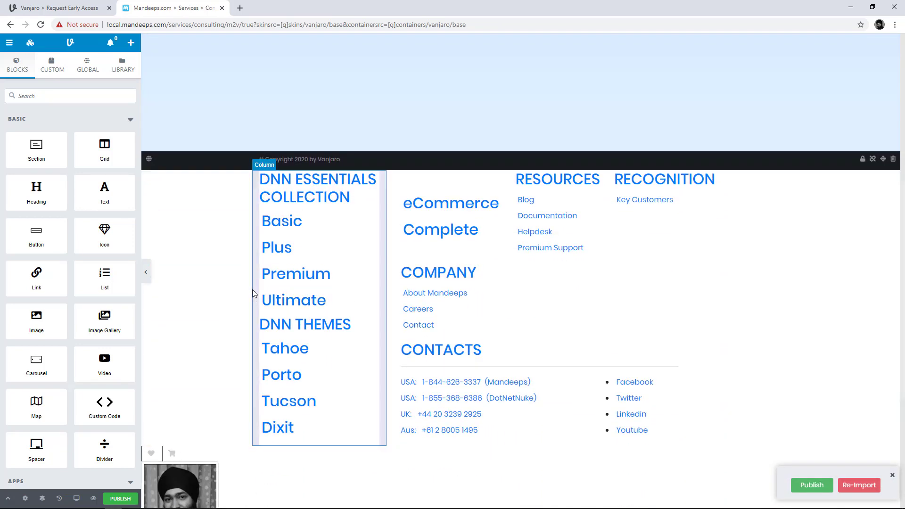
{"action": "scroll", "coordinate": [258, 301], "scroll_direction": "down", "scroll_amount": 2}
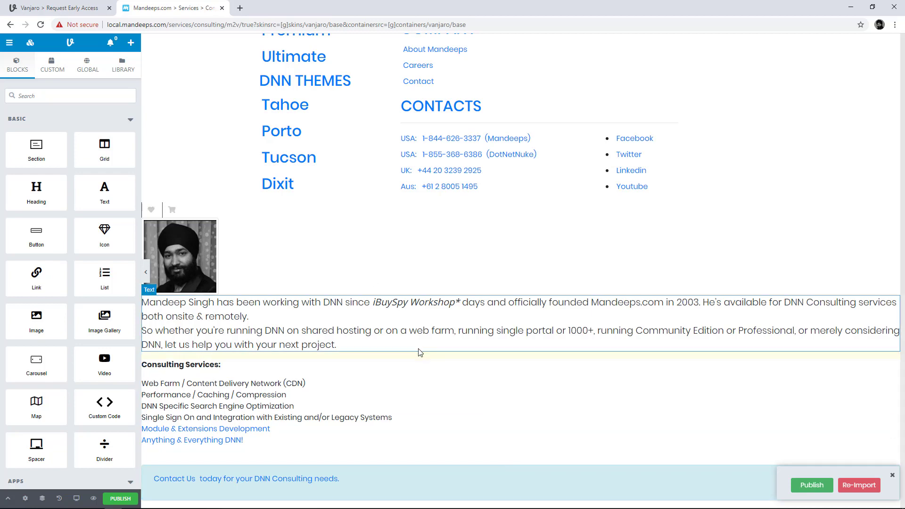
{"action": "scroll", "coordinate": [419, 353], "scroll_direction": "up", "scroll_amount": 9}
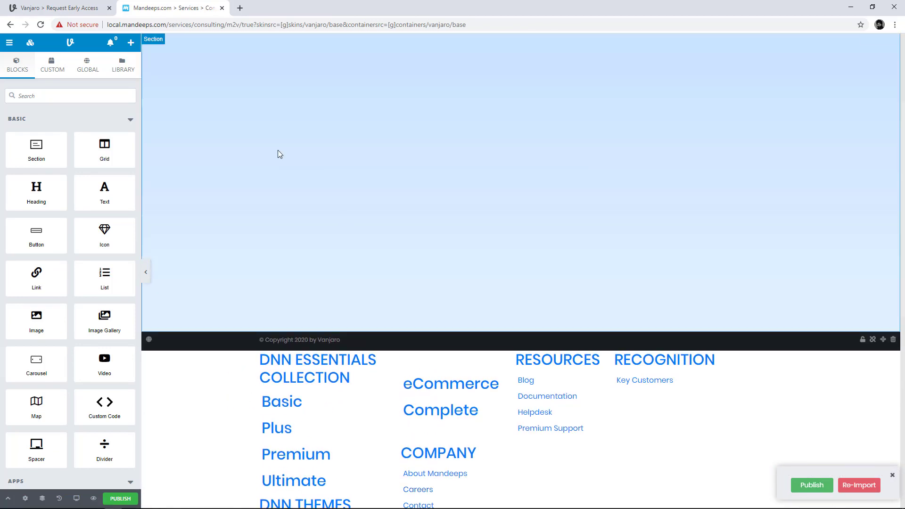
{"action": "scroll", "coordinate": [513, 220], "scroll_direction": "up", "scroll_amount": 3}
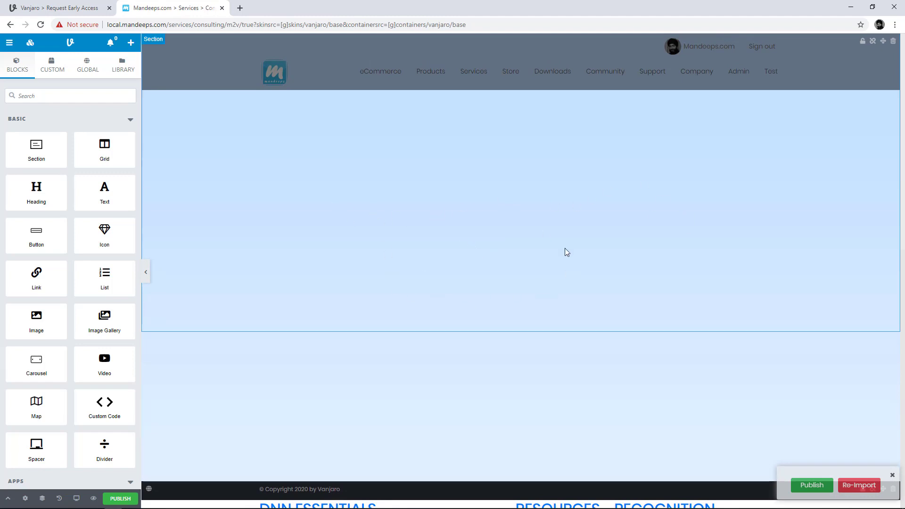
{"action": "scroll", "coordinate": [536, 262], "scroll_direction": "down", "scroll_amount": 6}
{"action": "scroll", "coordinate": [535, 262], "scroll_direction": "down", "scroll_amount": 4}
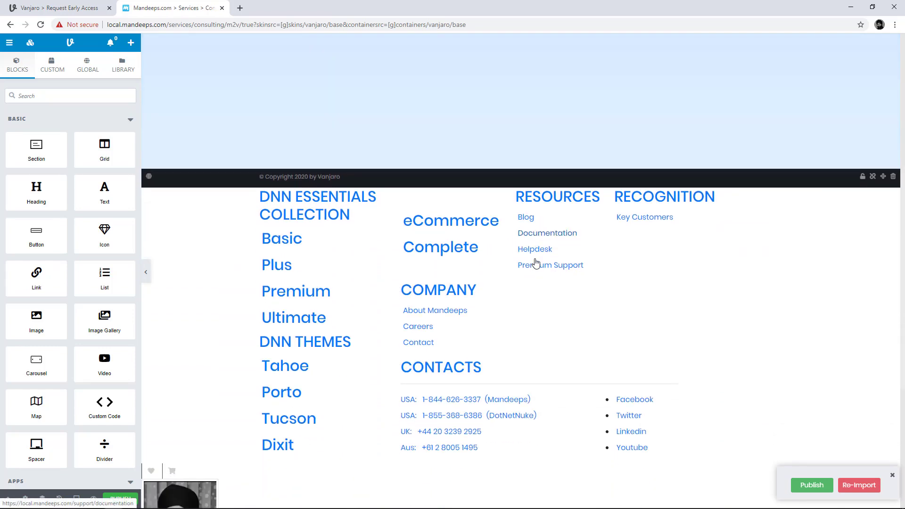
{"action": "scroll", "coordinate": [535, 263], "scroll_direction": "up", "scroll_amount": 6}
{"action": "scroll", "coordinate": [535, 262], "scroll_direction": "up", "scroll_amount": 4}
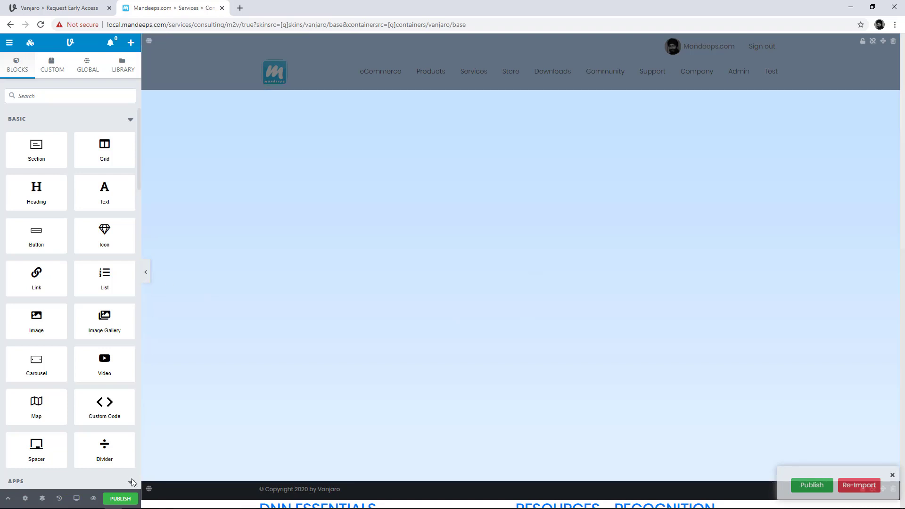
Step: Leave the migration editor without publishing and look over the original Consulting page
{"action": "left_click", "coordinate": [146, 273]}
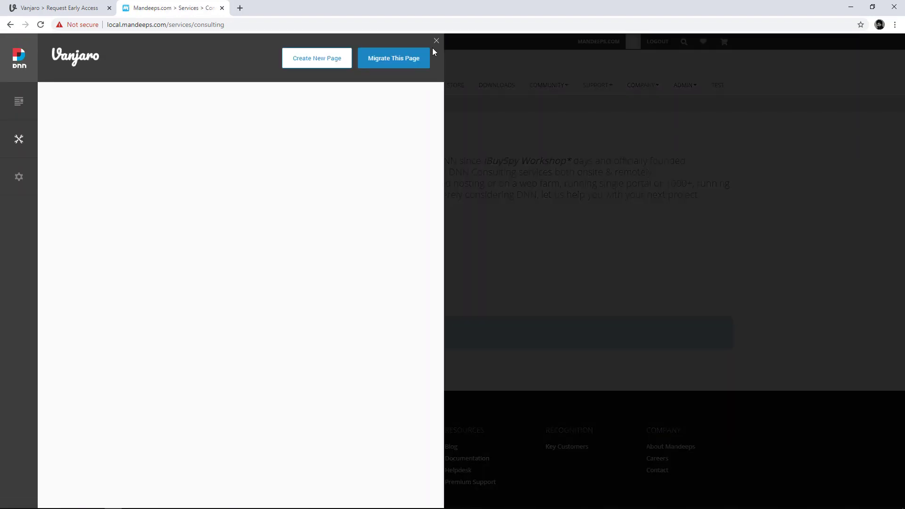
{"action": "left_click", "coordinate": [436, 42]}
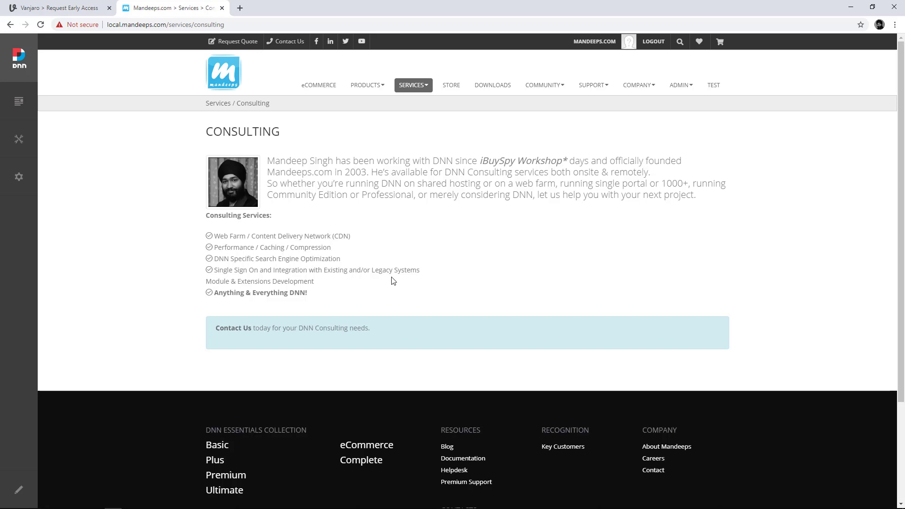
{"action": "scroll", "coordinate": [379, 256], "scroll_direction": "down", "scroll_amount": 2}
{"action": "scroll", "coordinate": [379, 256], "scroll_direction": "up", "scroll_amount": 2}
Step: Create a new Vanjaro page named Layout from the Default template
{"action": "mouse_move", "coordinate": [30, 111]}
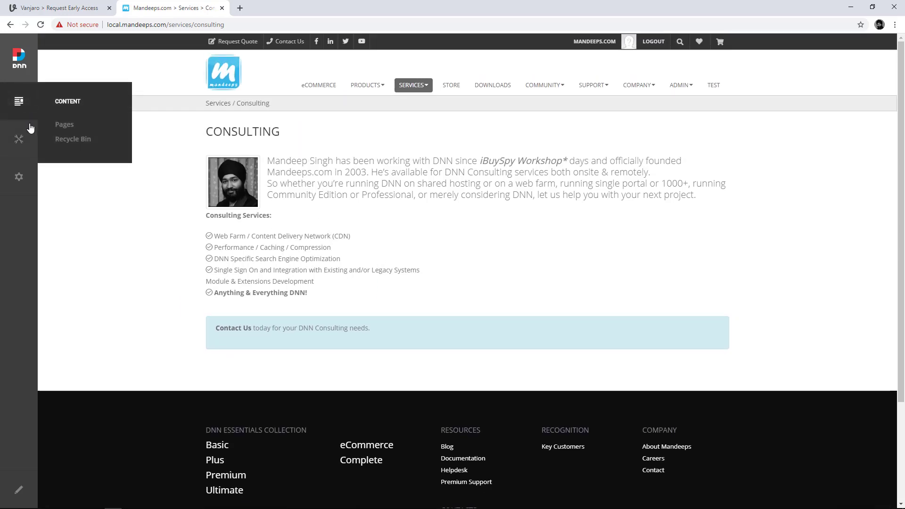
{"action": "mouse_move", "coordinate": [18, 138]}
{"action": "left_click", "coordinate": [134, 222]}
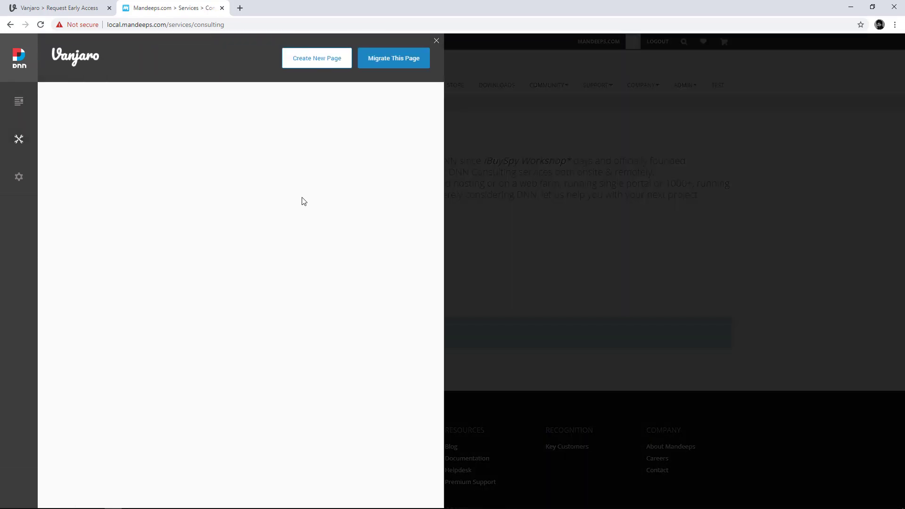
{"action": "left_click", "coordinate": [327, 62]}
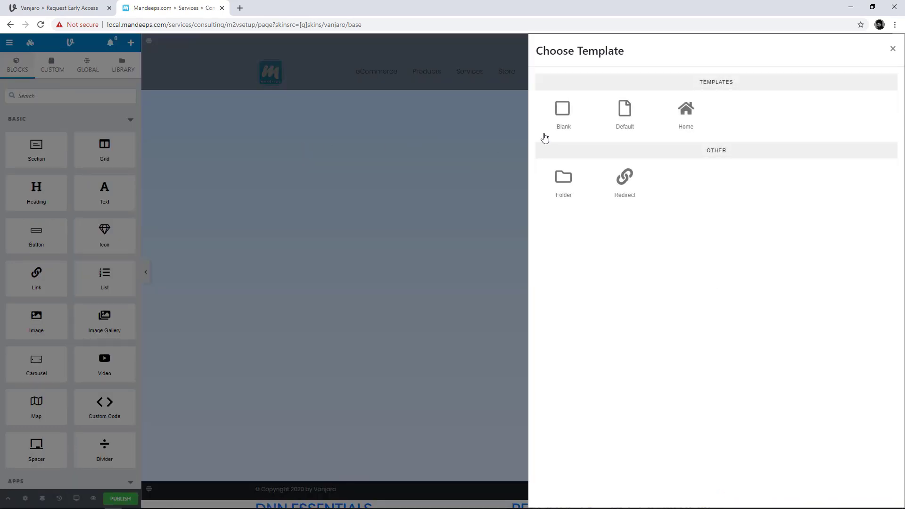
{"action": "left_click", "coordinate": [626, 130]}
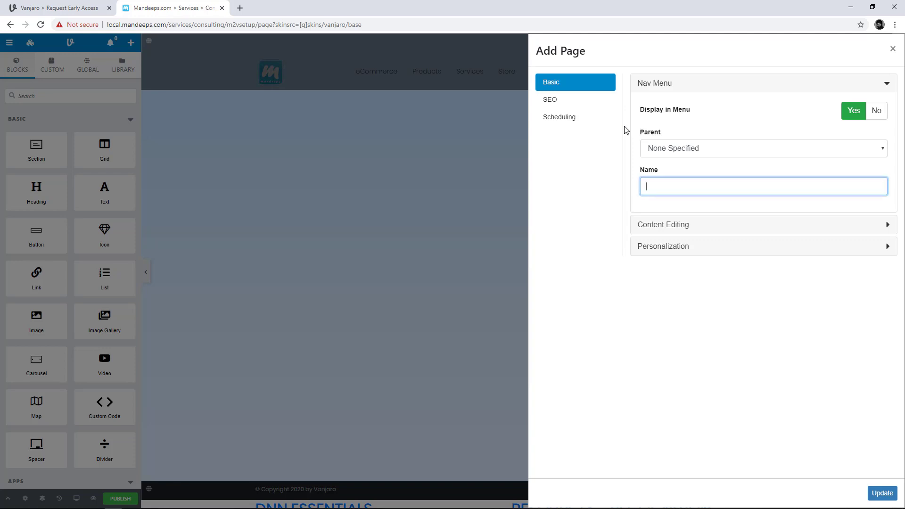
{"action": "type", "text": "Layout"}
{"action": "left_click", "coordinate": [881, 492]}
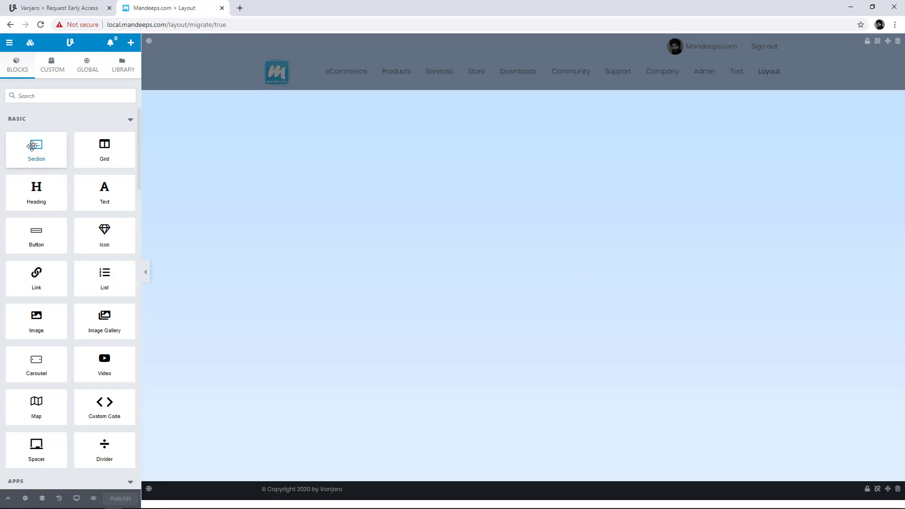
Step: Add a section containing a single-column grid to the empty Layout page
{"action": "left_click_drag", "start_coordinate": [38, 156], "coordinate": [289, 176]}
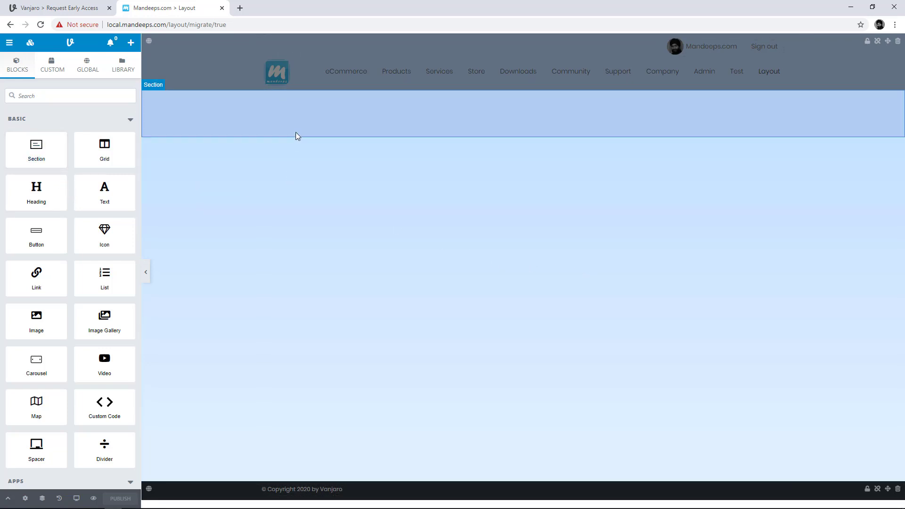
{"action": "left_click_drag", "start_coordinate": [104, 147], "coordinate": [280, 134]}
{"action": "left_click", "coordinate": [691, 138]}
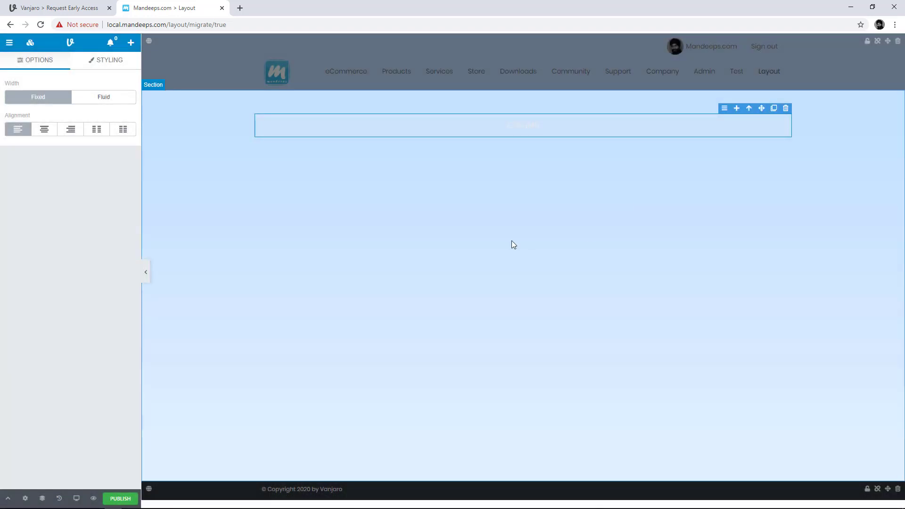
{"action": "left_click", "coordinate": [510, 240]}
Step: Set the grid column's Pane Id to ContentPane and publish the Layout page
{"action": "left_click", "coordinate": [457, 125]}
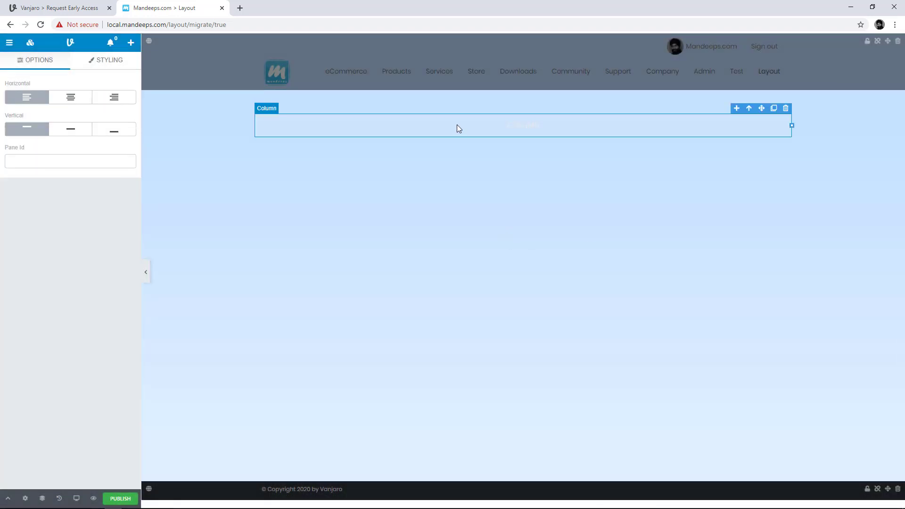
{"action": "left_click", "coordinate": [16, 161]}
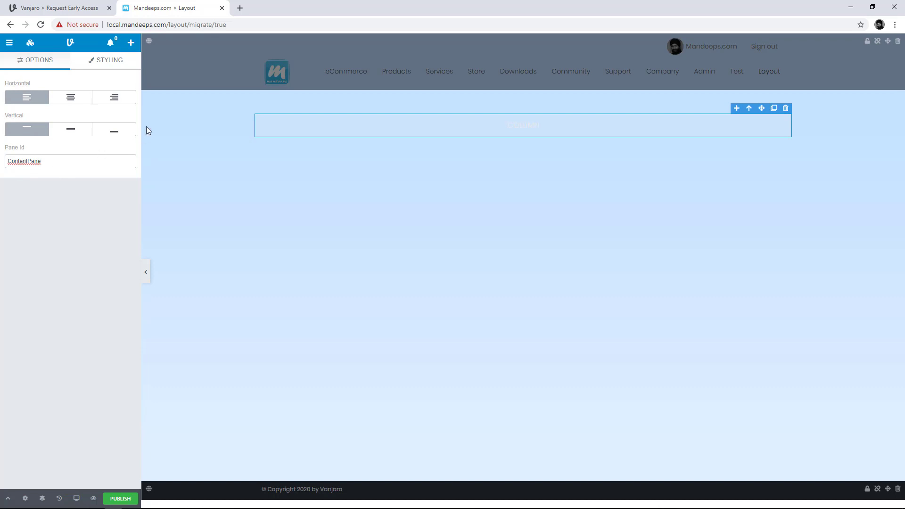
{"action": "left_click_drag", "start_coordinate": [190, 26], "coordinate": [226, 28]}
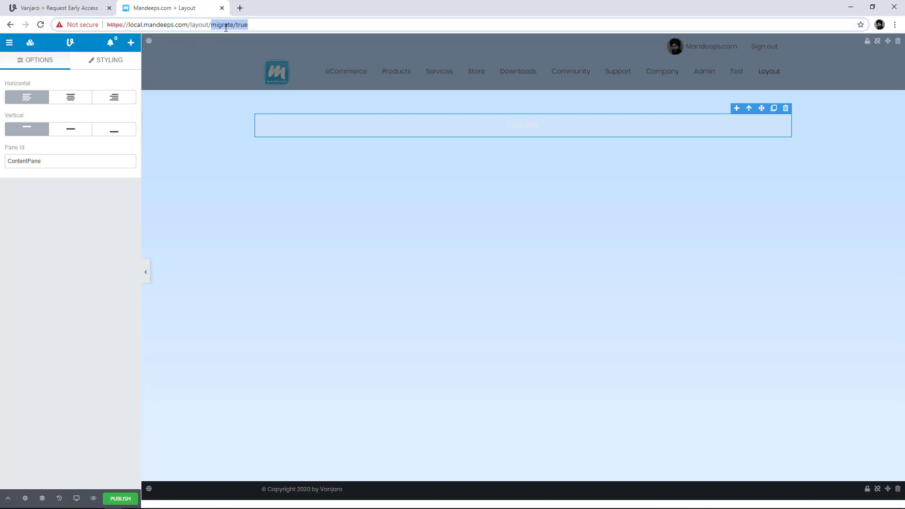
{"action": "left_click", "coordinate": [231, 214]}
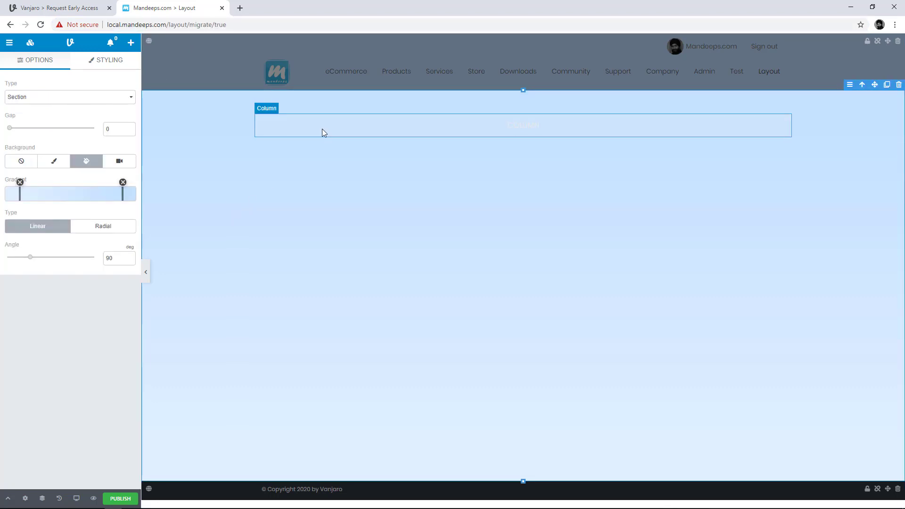
{"action": "left_click", "coordinate": [321, 128]}
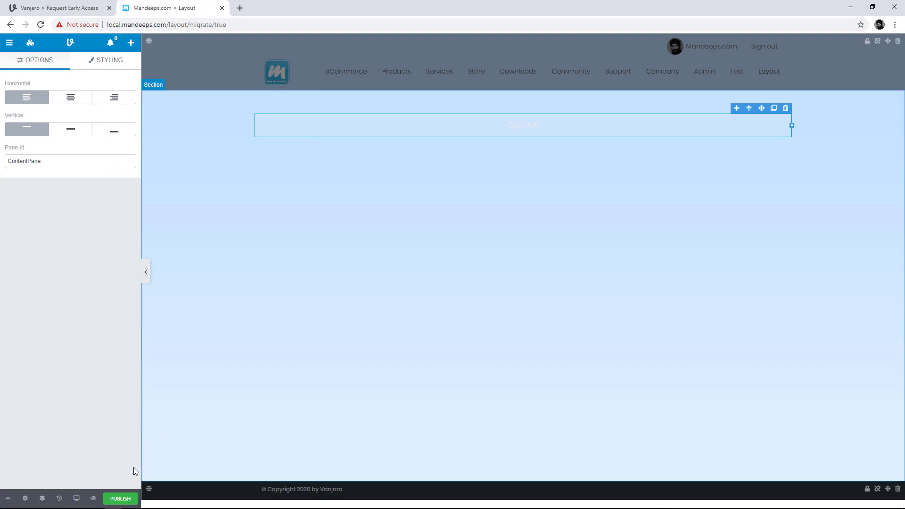
{"action": "left_click", "coordinate": [120, 499]}
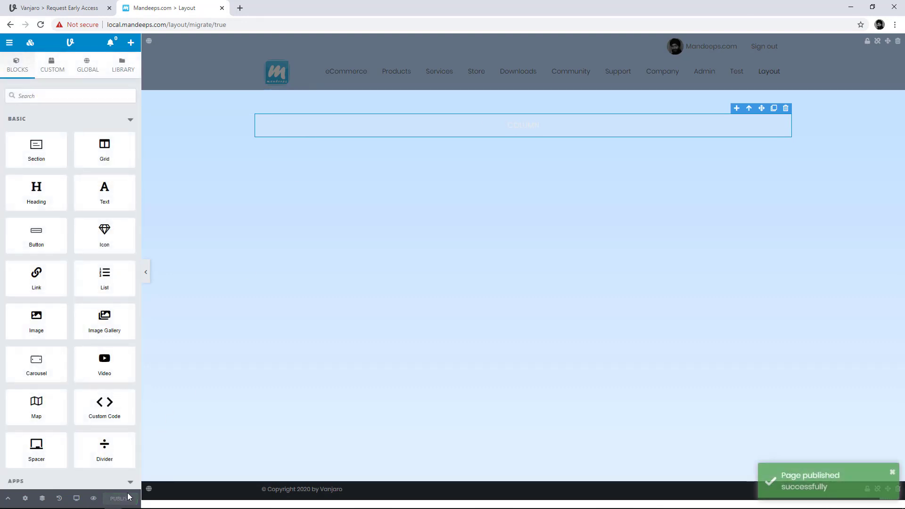
Step: Save the Layout page as a page template named Layout
{"action": "left_click", "coordinate": [9, 42]}
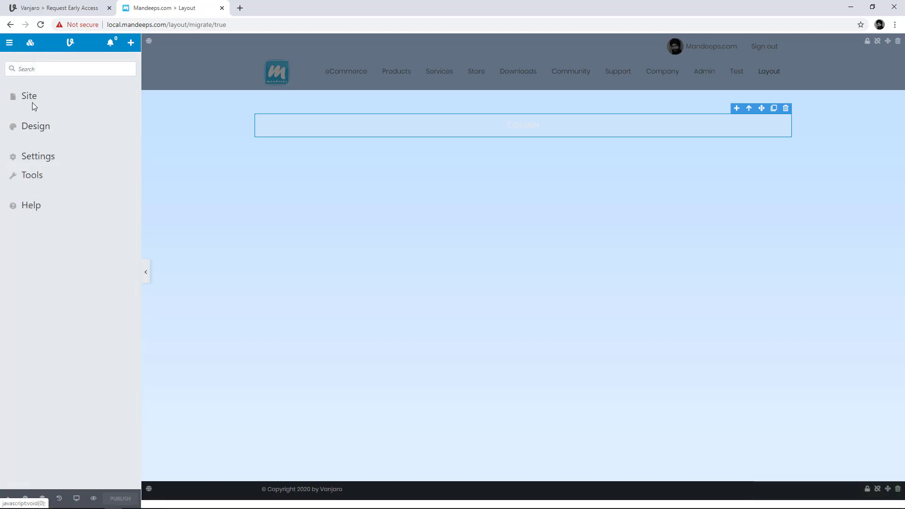
{"action": "left_click", "coordinate": [32, 103]}
{"action": "left_click", "coordinate": [34, 129]}
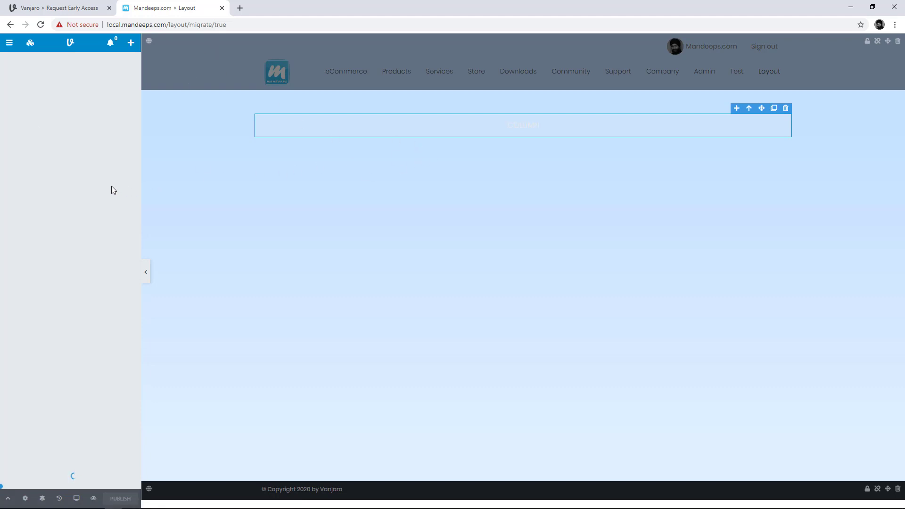
{"action": "scroll", "coordinate": [111, 188], "scroll_direction": "down", "scroll_amount": 3}
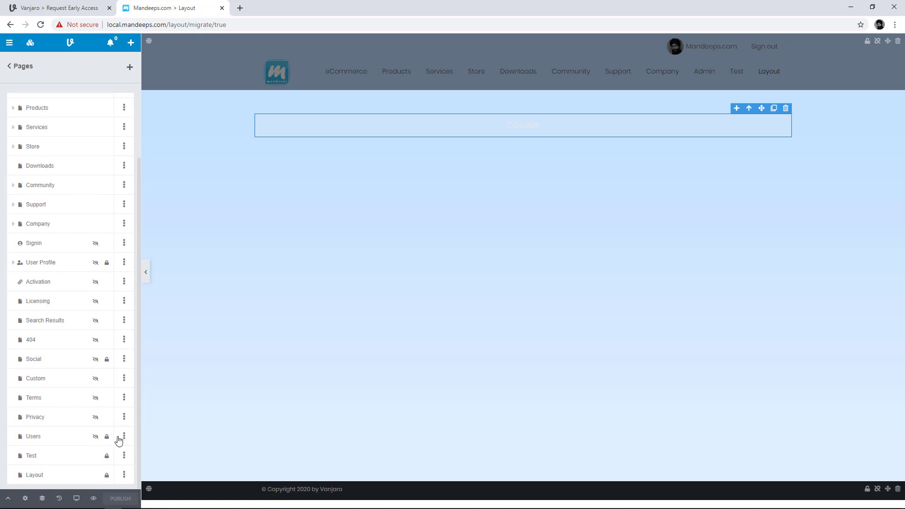
{"action": "left_click", "coordinate": [123, 475]}
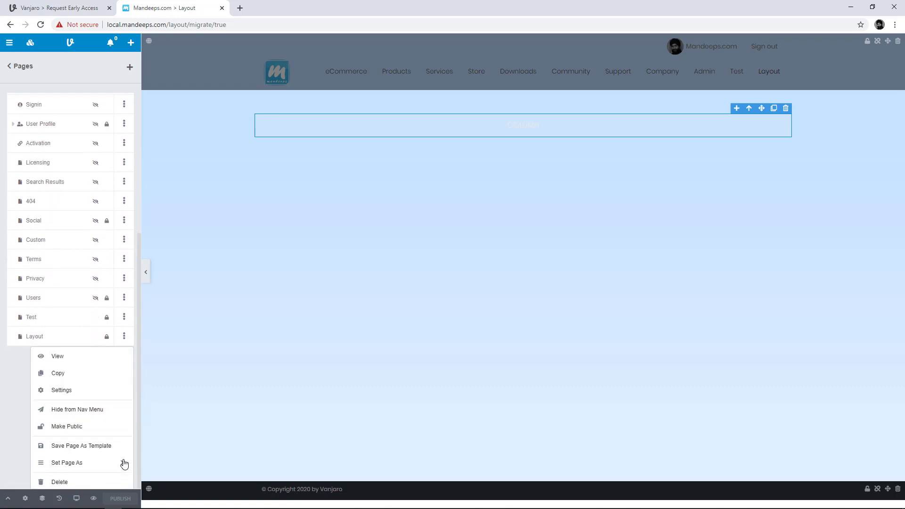
{"action": "left_click", "coordinate": [84, 445]}
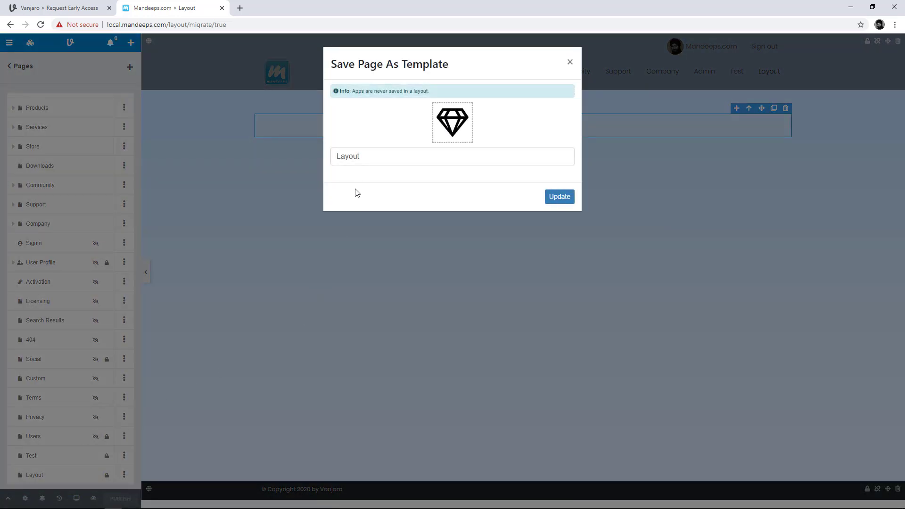
{"action": "left_click", "coordinate": [554, 195]}
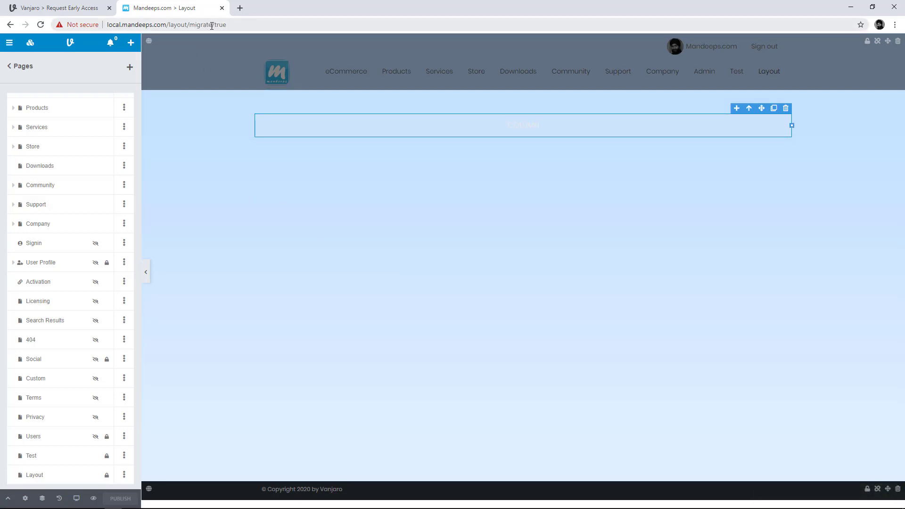
Step: Review the section's and column's options on the Layout page, and collapse the editor sidebar
{"action": "left_click", "coordinate": [262, 144]}
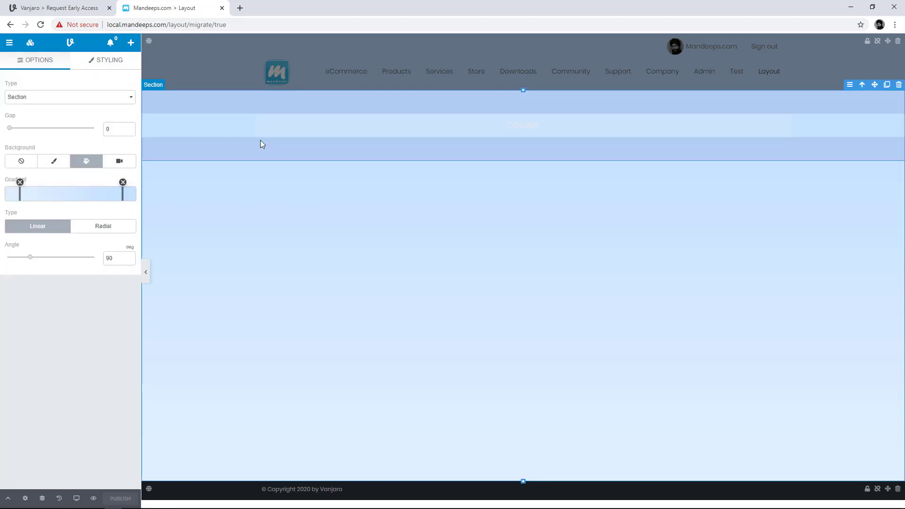
{"action": "left_click", "coordinate": [309, 131]}
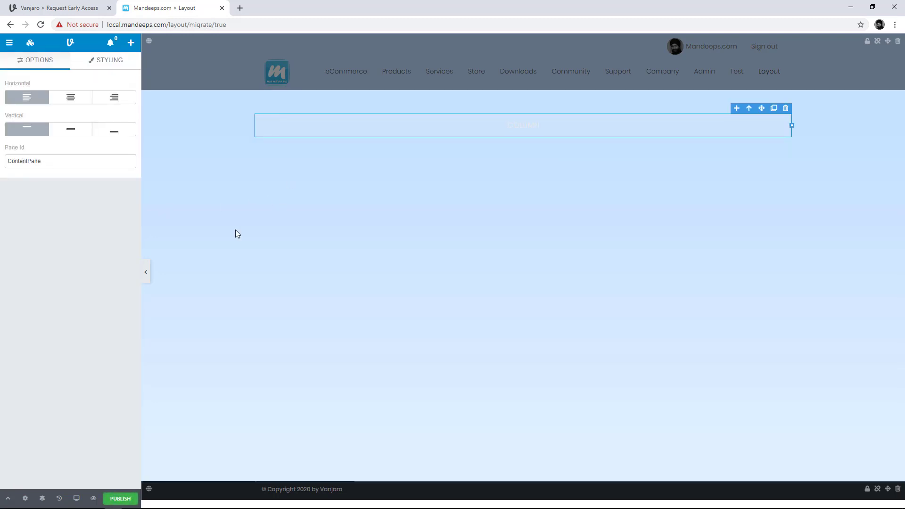
{"action": "left_click", "coordinate": [145, 274]}
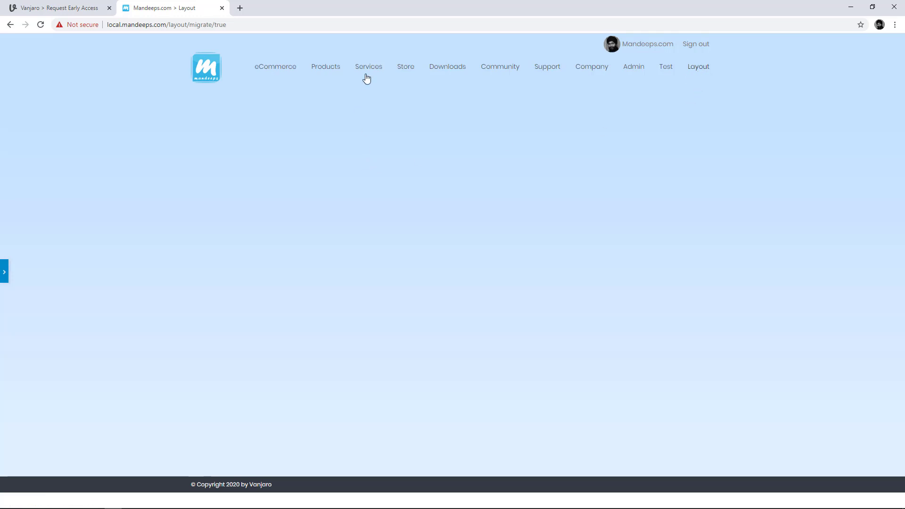
Step: Open the Services > Consulting page and start its migration to Vanjaro
{"action": "mouse_move", "coordinate": [367, 76]}
{"action": "left_click", "coordinate": [380, 132]}
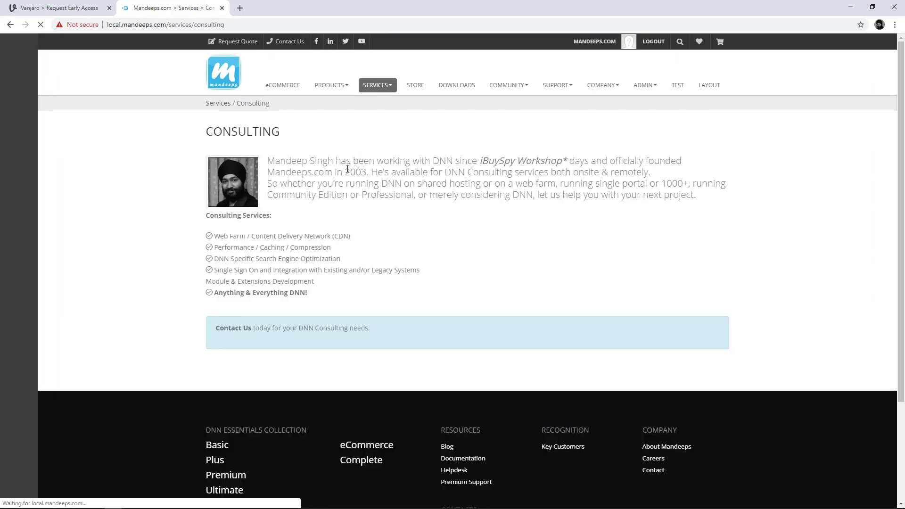
{"action": "mouse_move", "coordinate": [19, 139]}
{"action": "left_click", "coordinate": [143, 218]}
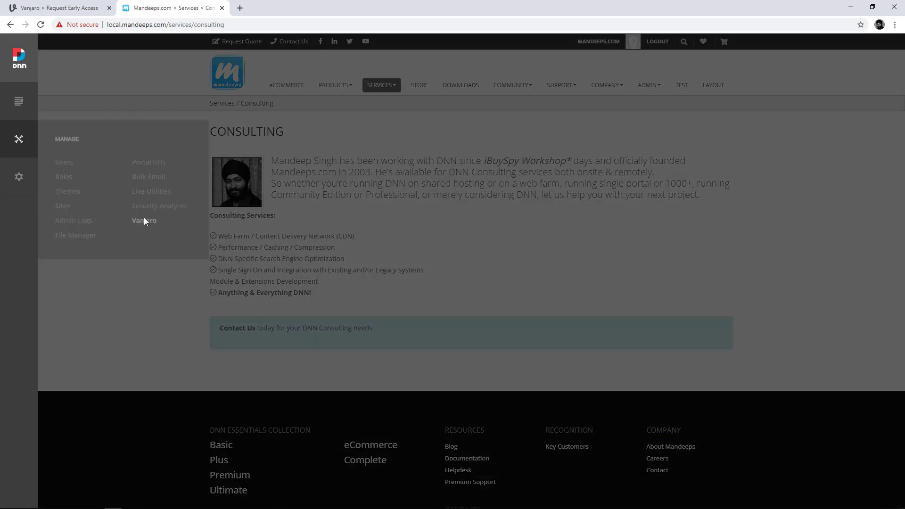
{"action": "left_click", "coordinate": [388, 60]}
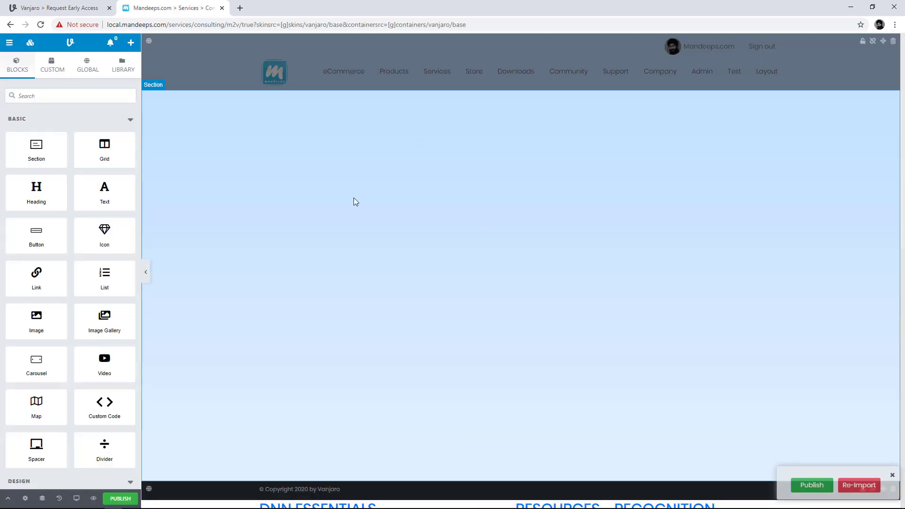
Step: Check the imported content below the footer and re-import the Consulting page using the Layout template
{"action": "scroll", "coordinate": [475, 313], "scroll_direction": "down", "scroll_amount": 7}
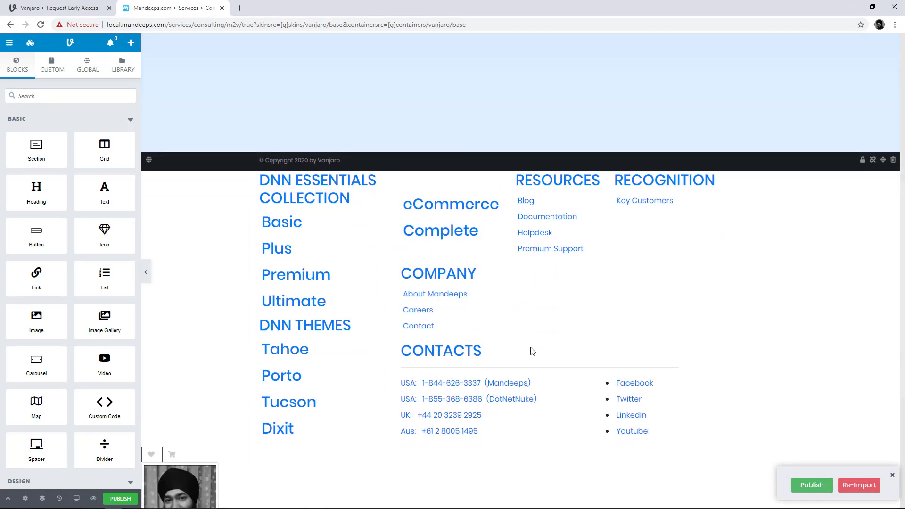
{"action": "scroll", "coordinate": [531, 351], "scroll_direction": "down", "scroll_amount": 1}
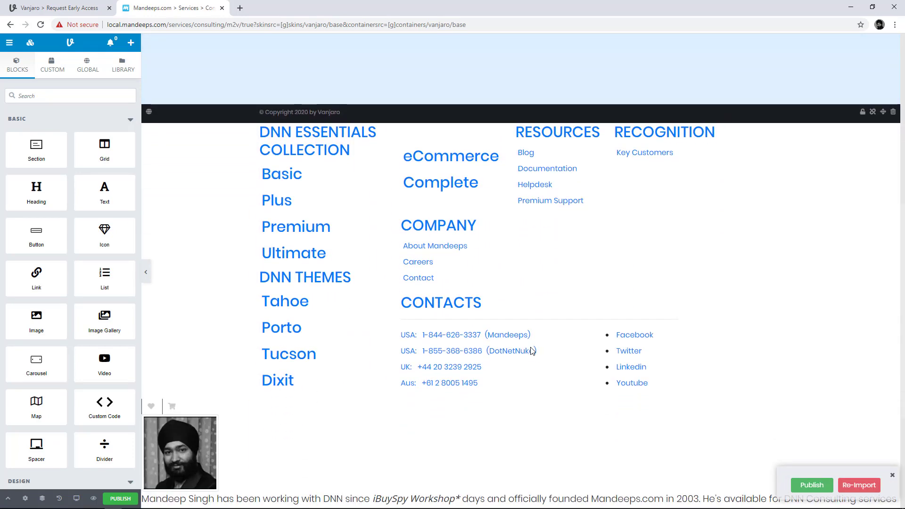
{"action": "left_click", "coordinate": [875, 487]}
{"action": "left_click", "coordinate": [430, 328]}
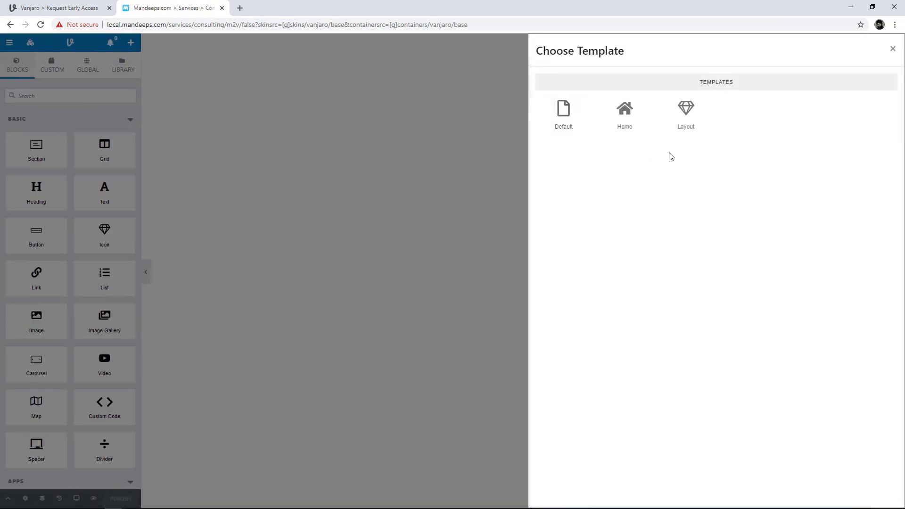
{"action": "left_click", "coordinate": [684, 134]}
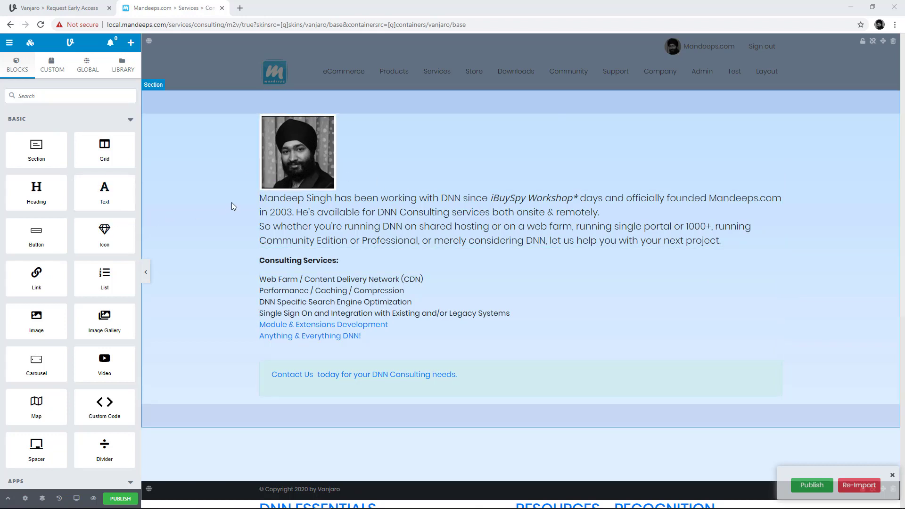
Step: Open and close the image browser for the portrait photo, and view the introductory paragraph's text options
{"action": "double_click", "coordinate": [303, 164]}
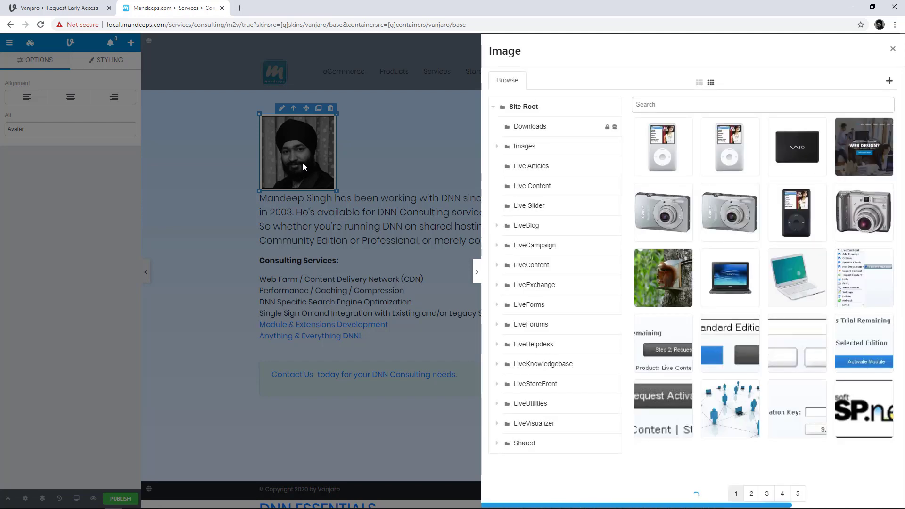
{"action": "left_click", "coordinate": [892, 51]}
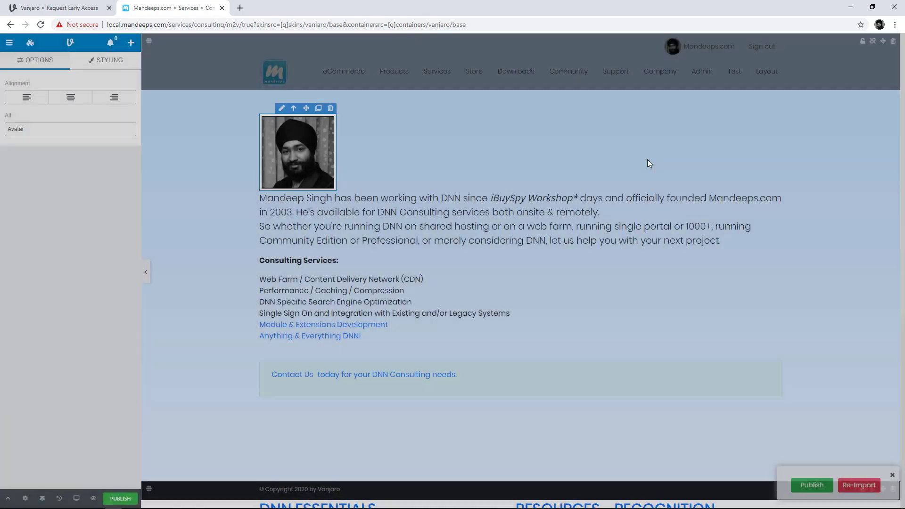
{"action": "left_click", "coordinate": [386, 239]}
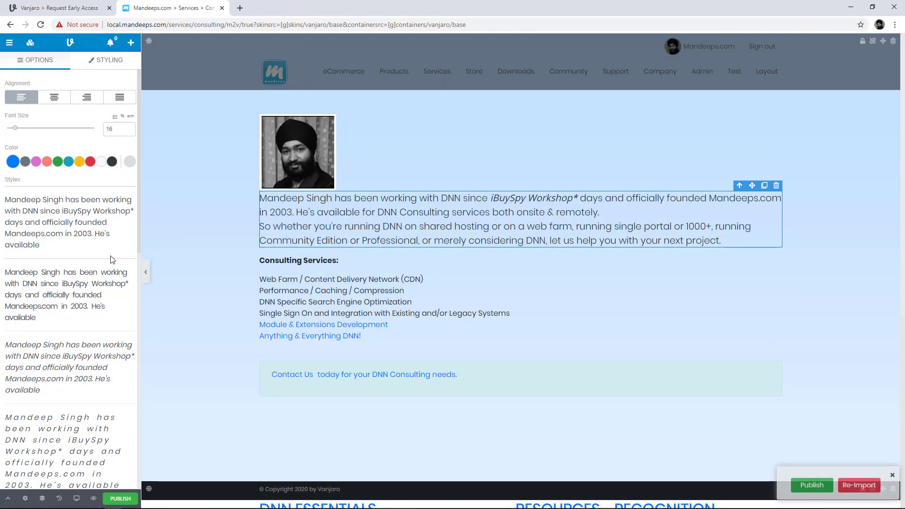
Step: Apply the bold italic style to the "iBuySpy Workshop*" text and select the "Module & Extensions Development" line
{"action": "left_click", "coordinate": [516, 196]}
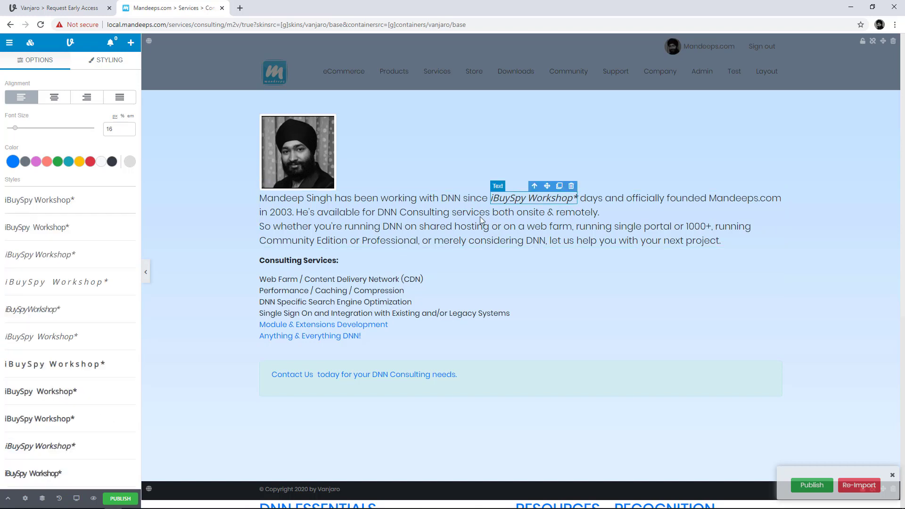
{"action": "left_click", "coordinate": [69, 449]}
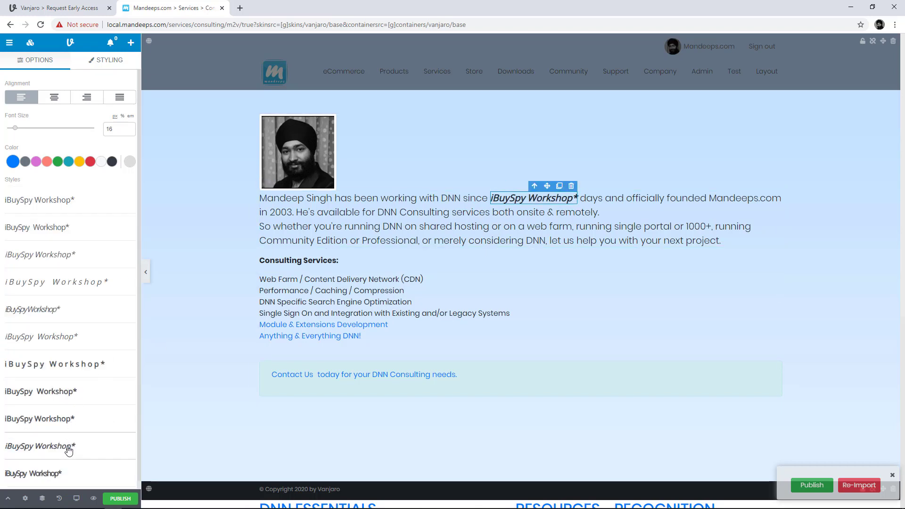
{"action": "left_click", "coordinate": [317, 326]}
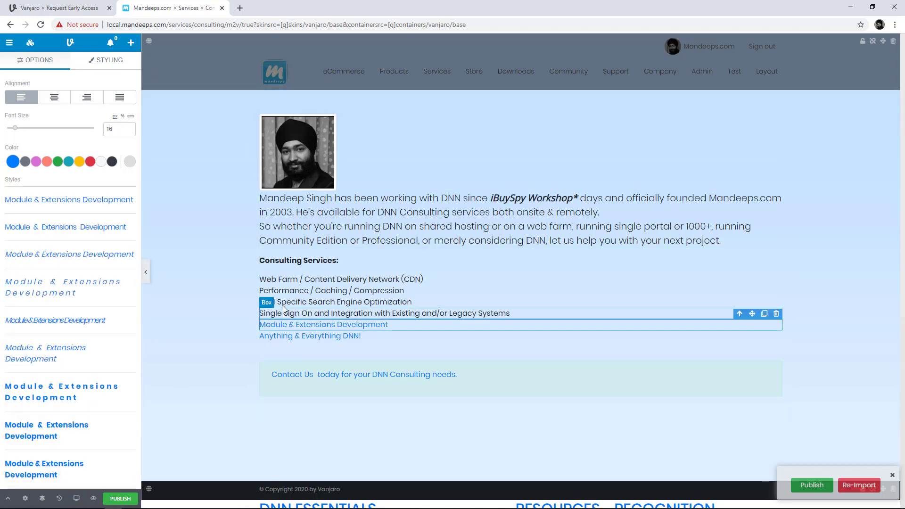
Step: Color the "Module & Extensions Development" line dark like the other services and view the Contact Us link's options
{"action": "left_click", "coordinate": [111, 165]}
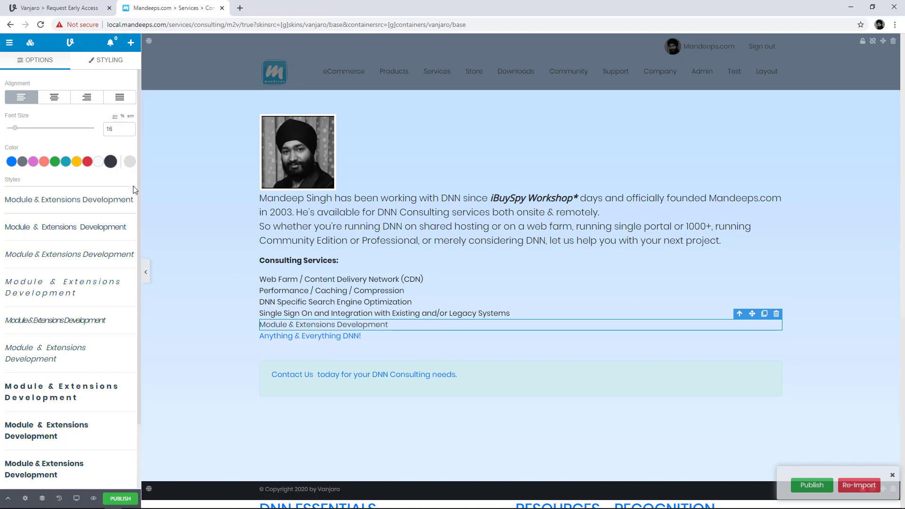
{"action": "left_click", "coordinate": [313, 379]}
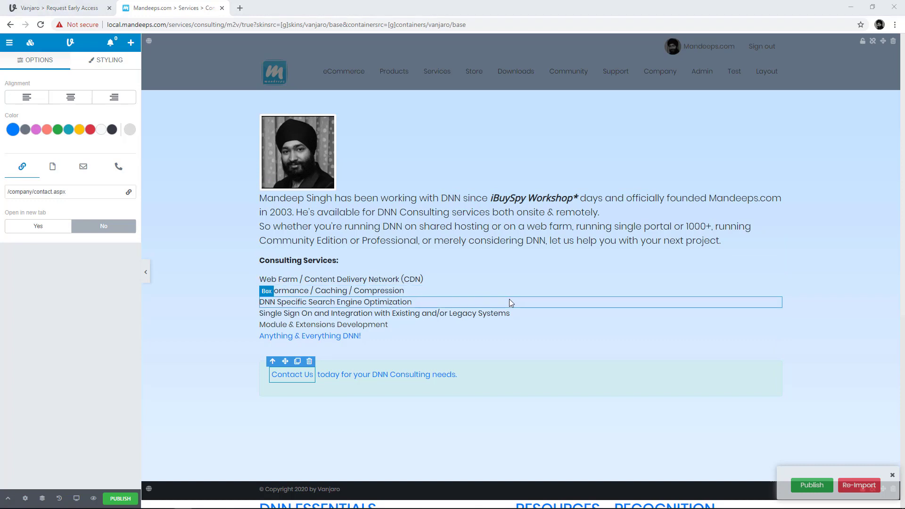
Step: Publish the Consulting page and collapse the editor sidebar to view the published page
{"action": "left_click", "coordinate": [124, 498]}
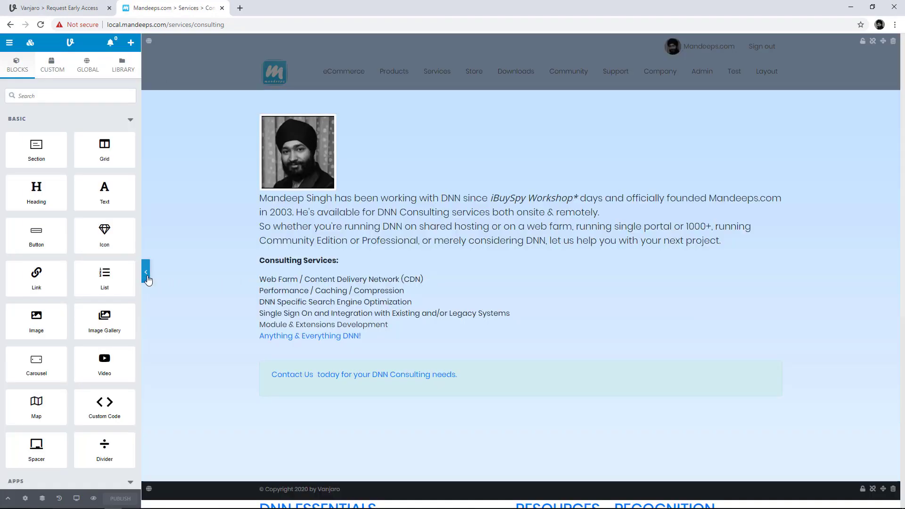
{"action": "left_click", "coordinate": [148, 275]}
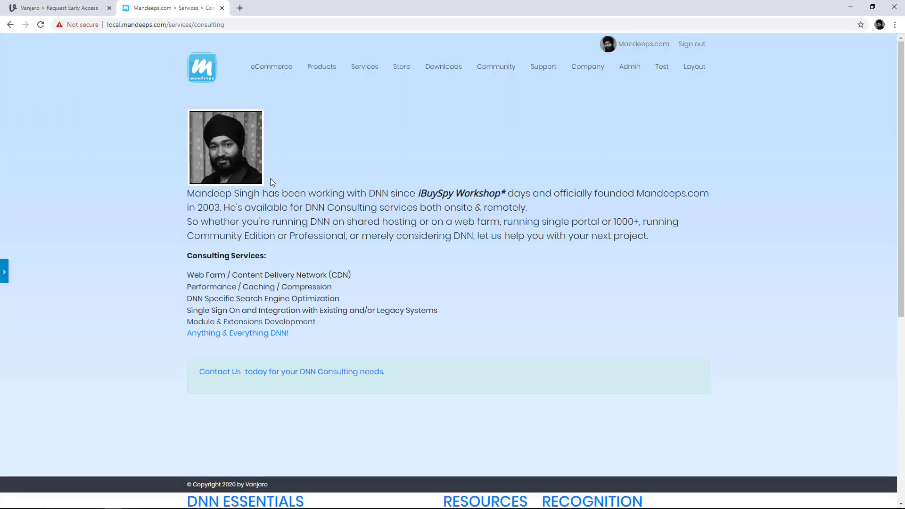
{"action": "right_click", "coordinate": [183, 231]}
{"action": "left_click", "coordinate": [188, 238]}
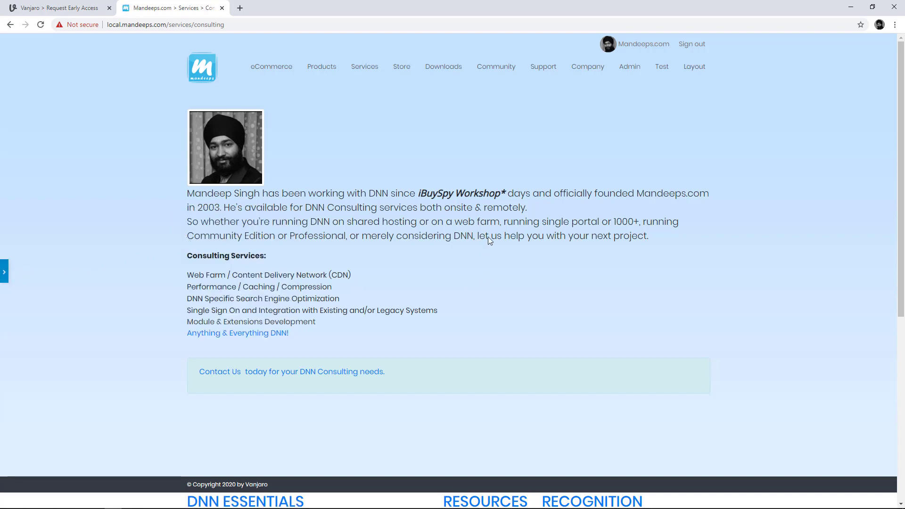
Step: Open the Company > News page and dismiss the Vanjaro migration panel
{"action": "mouse_move", "coordinate": [579, 74]}
{"action": "left_click", "coordinate": [585, 94]}
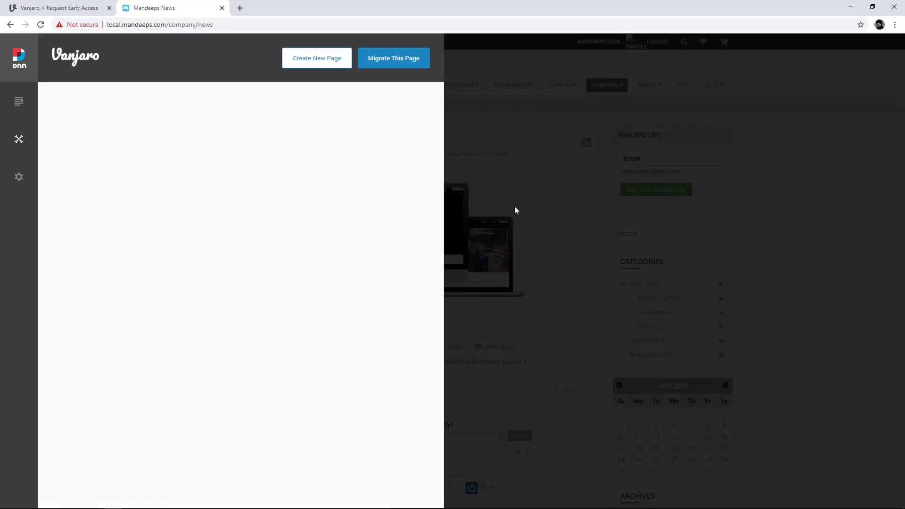
{"action": "left_click", "coordinate": [435, 41]}
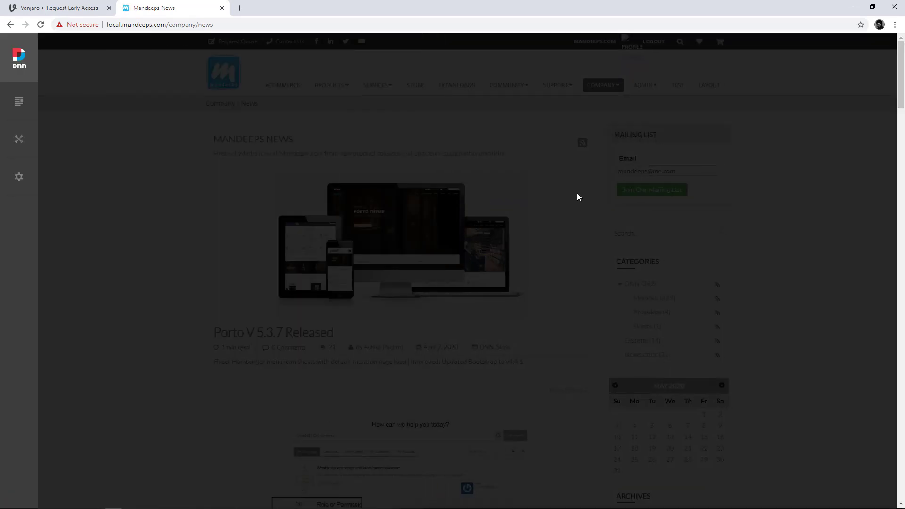
Step: Examine the original News page's posts, mailing list form, categories, calendar and archives
{"action": "mouse_move", "coordinate": [596, 92]}
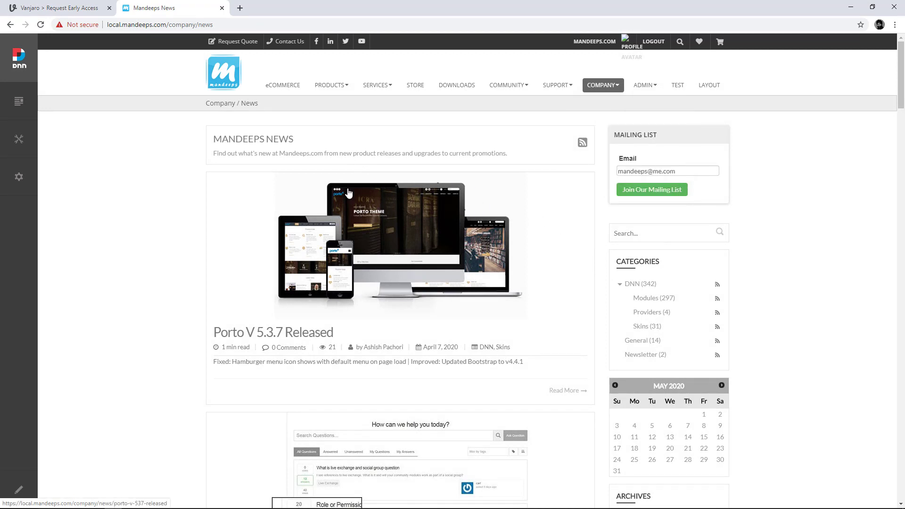
{"action": "scroll", "coordinate": [665, 196], "scroll_direction": "down", "scroll_amount": 3}
{"action": "scroll", "coordinate": [664, 197], "scroll_direction": "up", "scroll_amount": 3}
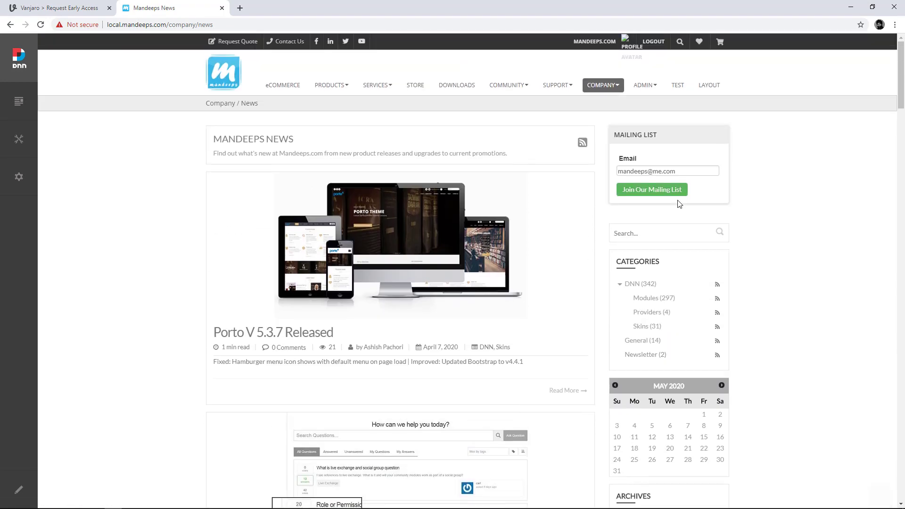
{"action": "scroll", "coordinate": [575, 217], "scroll_direction": "down", "scroll_amount": 1}
{"action": "scroll", "coordinate": [575, 218], "scroll_direction": "down", "scroll_amount": 9}
{"action": "scroll", "coordinate": [485, 238], "scroll_direction": "up", "scroll_amount": 10}
{"action": "scroll", "coordinate": [359, 282], "scroll_direction": "down", "scroll_amount": 7}
{"action": "scroll", "coordinate": [339, 258], "scroll_direction": "up", "scroll_amount": 8}
Step: Migrate the News page to Vanjaro using the Porto Panes template
{"action": "mouse_move", "coordinate": [30, 151]}
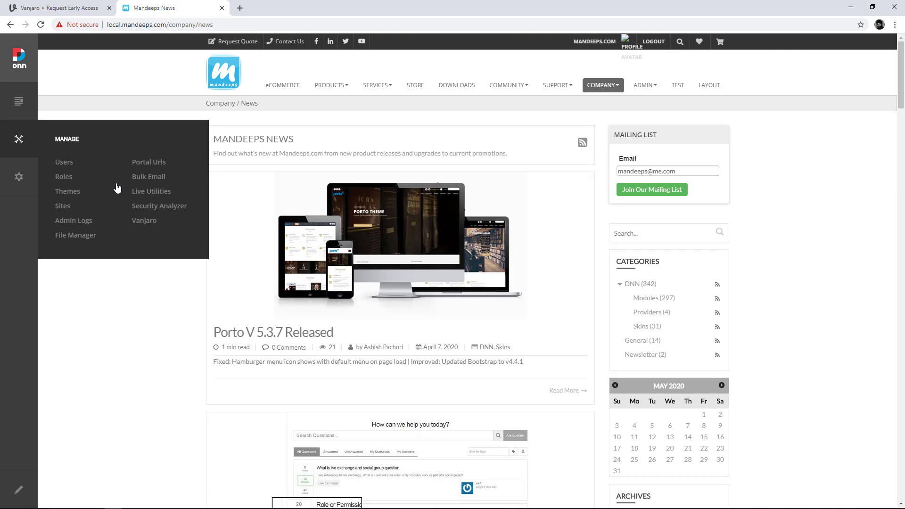
{"action": "left_click", "coordinate": [144, 220]}
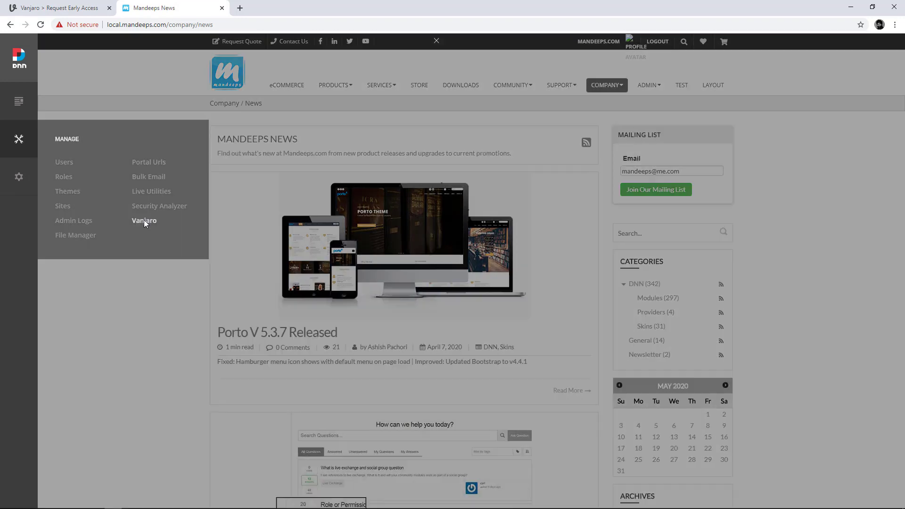
{"action": "left_click", "coordinate": [383, 66]}
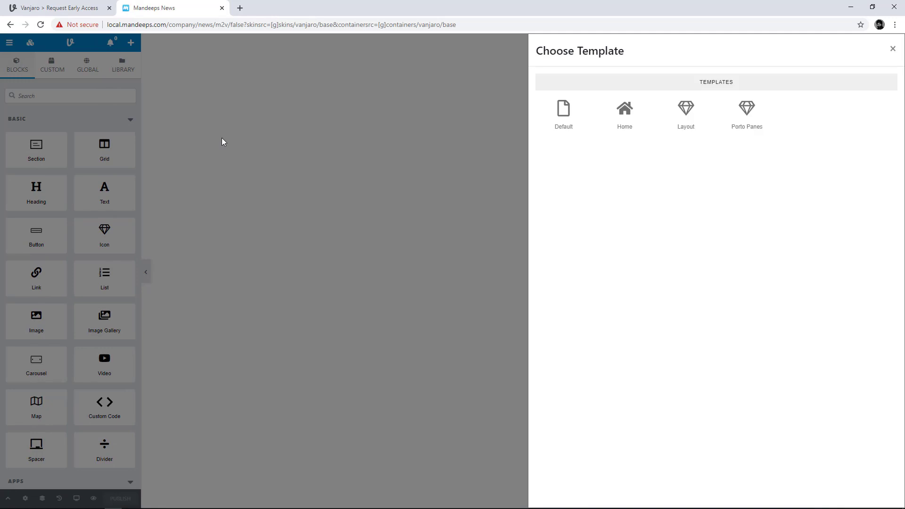
{"action": "left_click", "coordinate": [746, 136]}
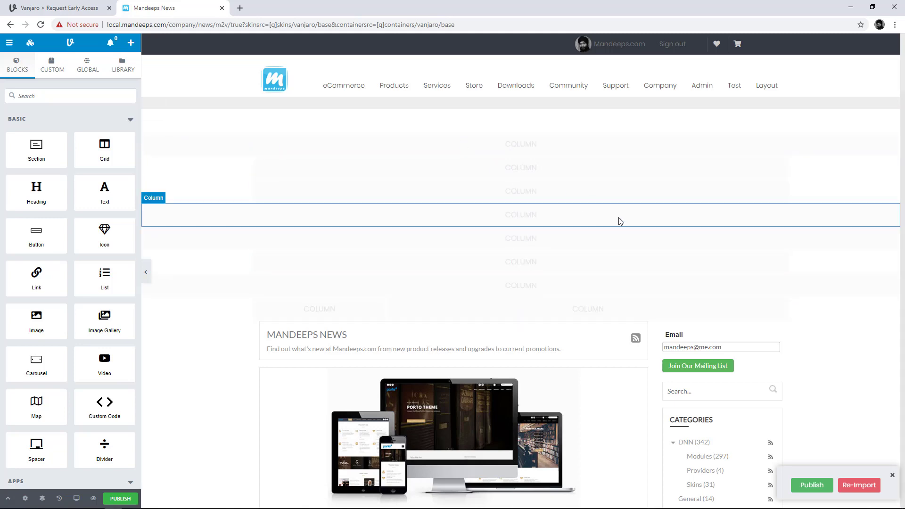
Step: Examine the imported News page's posts, sidebar apps and empty columns down to the footer
{"action": "scroll", "coordinate": [545, 216], "scroll_direction": "down", "scroll_amount": 14}
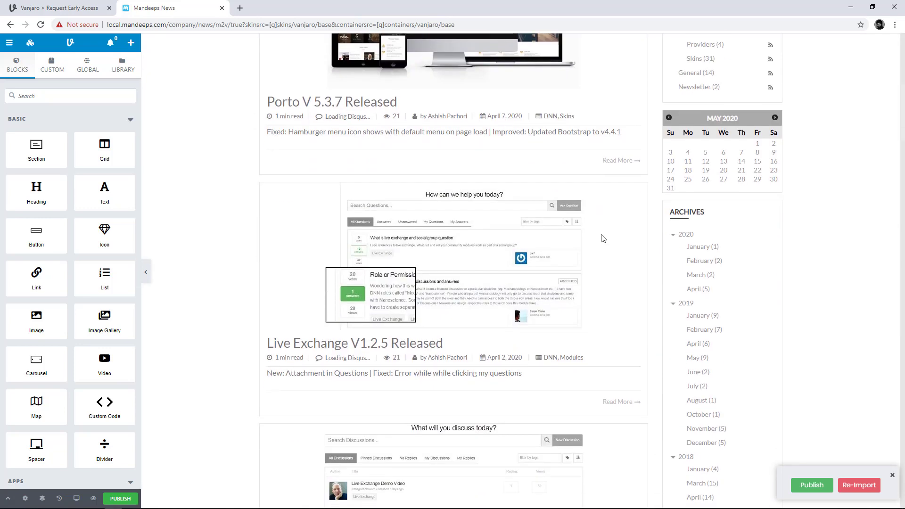
{"action": "scroll", "coordinate": [587, 241], "scroll_direction": "up", "scroll_amount": 14}
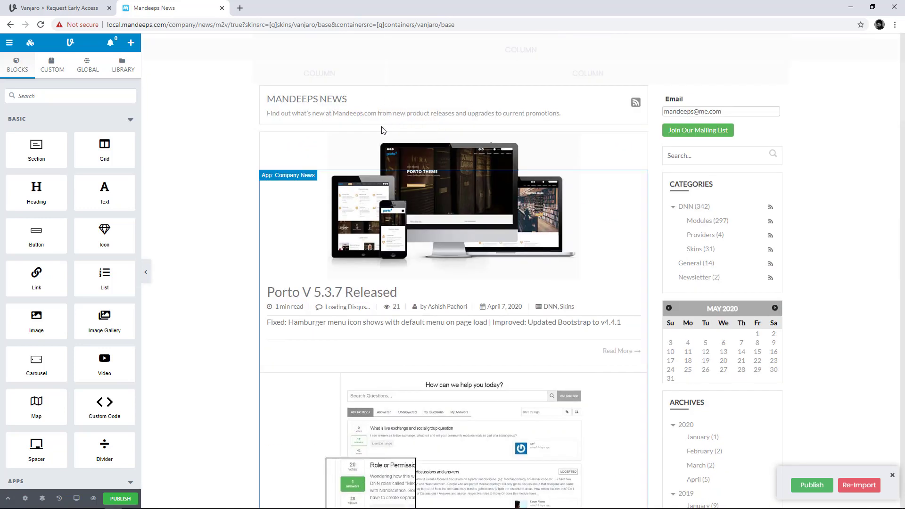
{"action": "scroll", "coordinate": [652, 246], "scroll_direction": "down", "scroll_amount": 15}
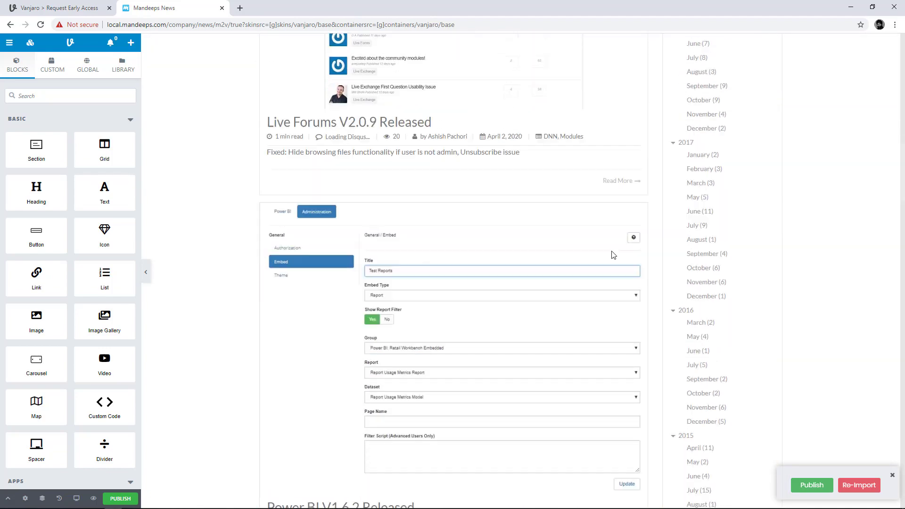
{"action": "scroll", "coordinate": [613, 255], "scroll_direction": "down", "scroll_amount": 20}
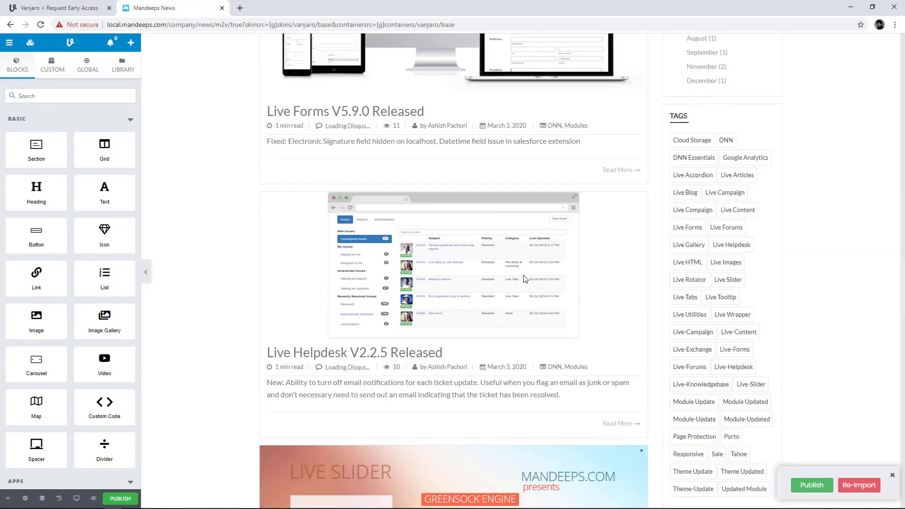
{"action": "scroll", "coordinate": [522, 278], "scroll_direction": "down", "scroll_amount": 20}
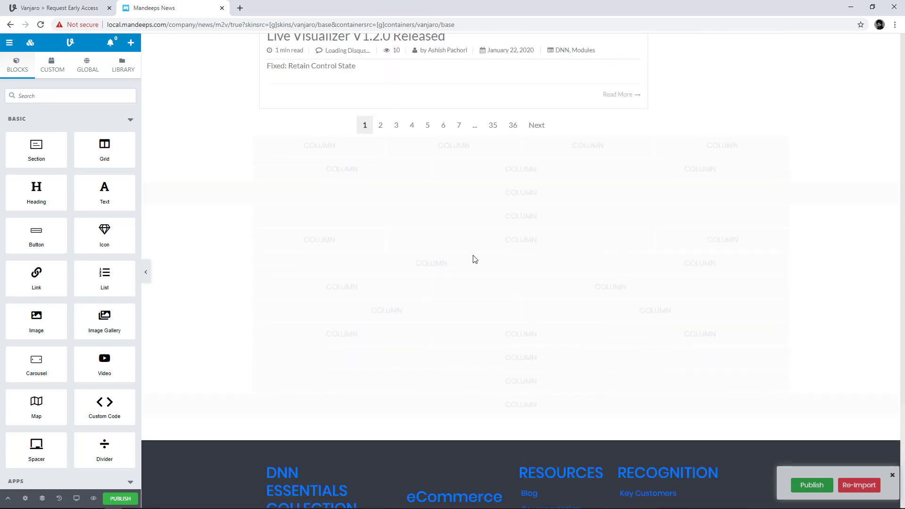
Step: Delete the container holding the imported footer links, from DNN Essentials Collection to Contacts, at the end of the News page
{"action": "scroll", "coordinate": [474, 259], "scroll_direction": "down", "scroll_amount": 5}
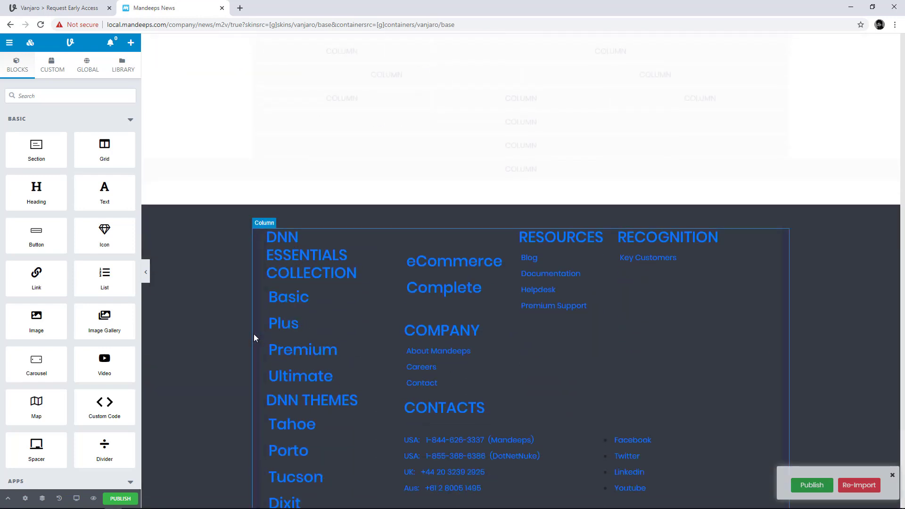
{"action": "left_click", "coordinate": [253, 334]}
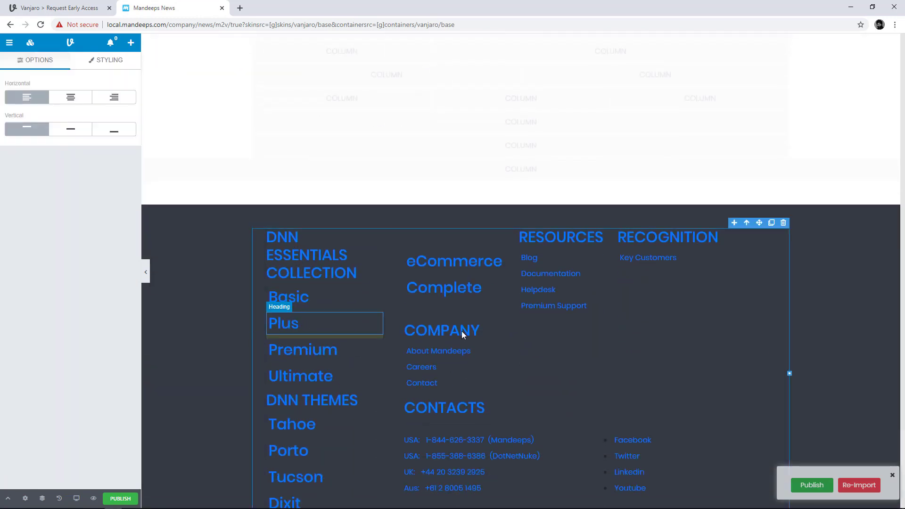
{"action": "left_click", "coordinate": [746, 223]}
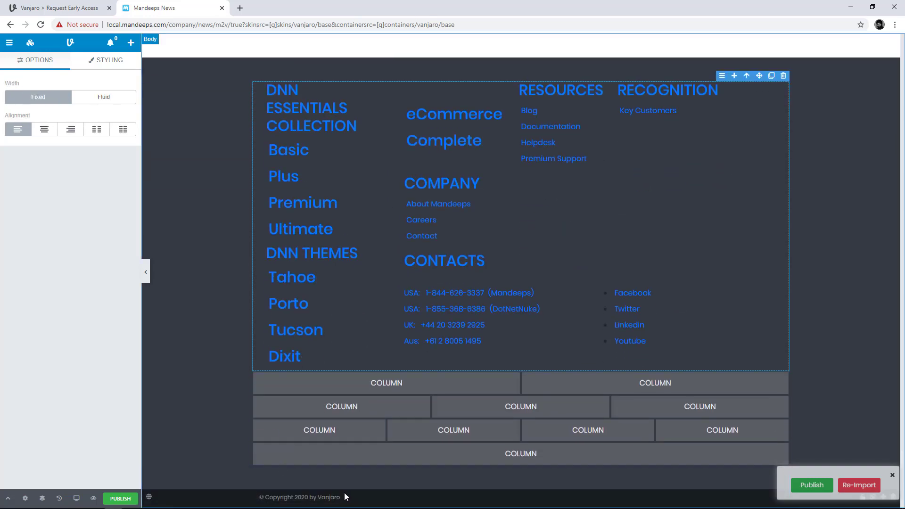
{"action": "left_click", "coordinate": [783, 79]}
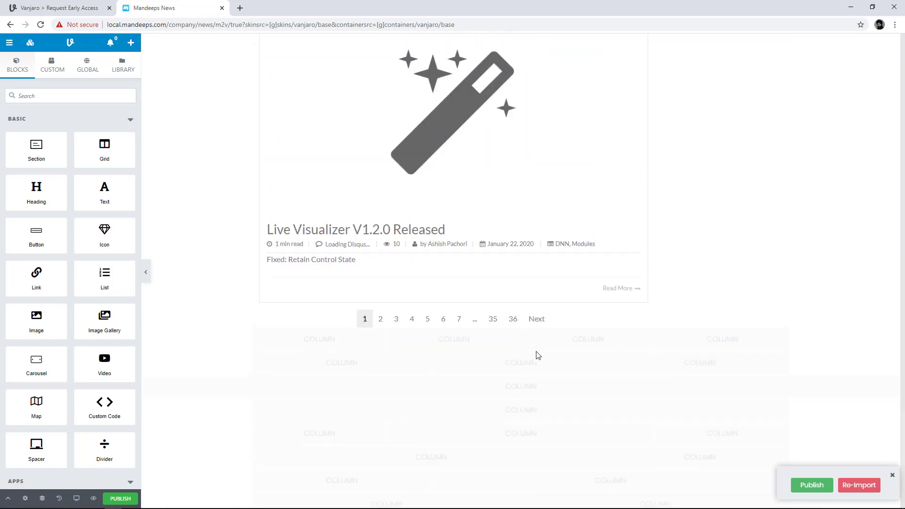
Step: Publish the migrated News page and collapse the editor sidebar to check the live layout
{"action": "scroll", "coordinate": [537, 355], "scroll_direction": "up", "scroll_amount": 20}
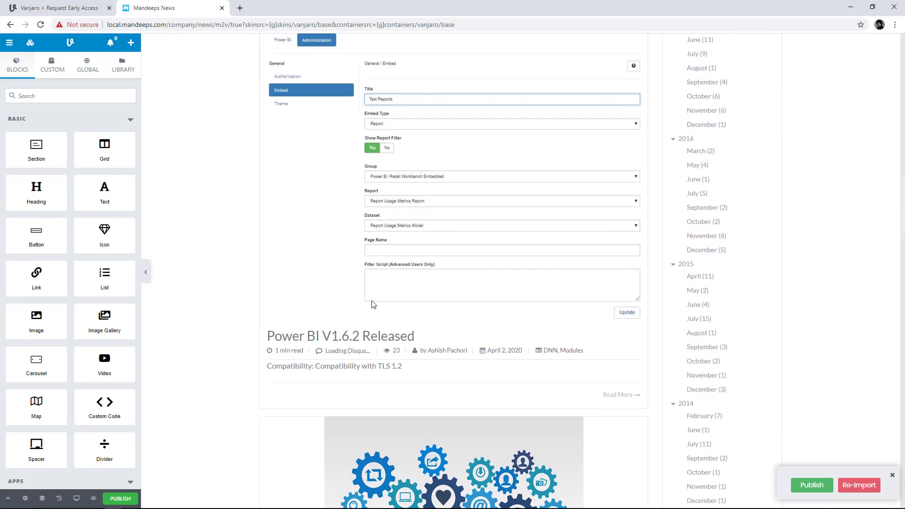
{"action": "scroll", "coordinate": [373, 304], "scroll_direction": "up", "scroll_amount": 4}
{"action": "left_click", "coordinate": [132, 501]}
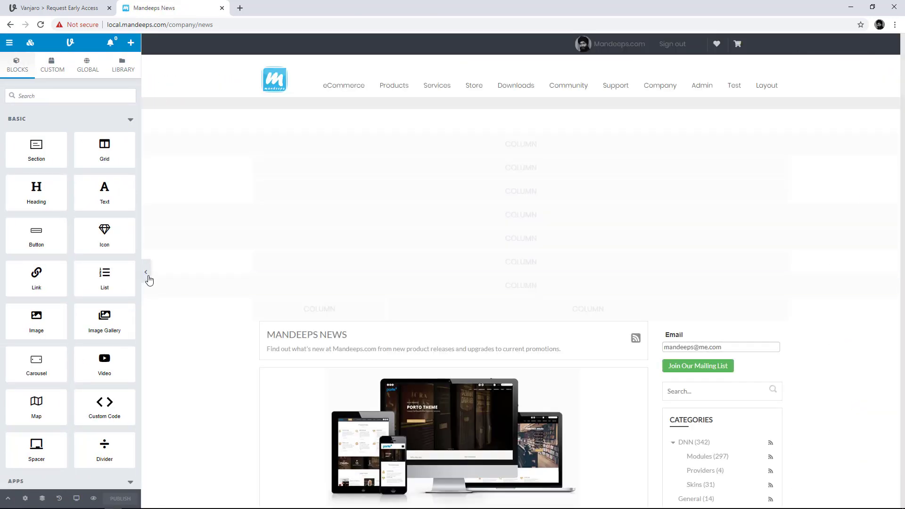
{"action": "left_click", "coordinate": [146, 277]}
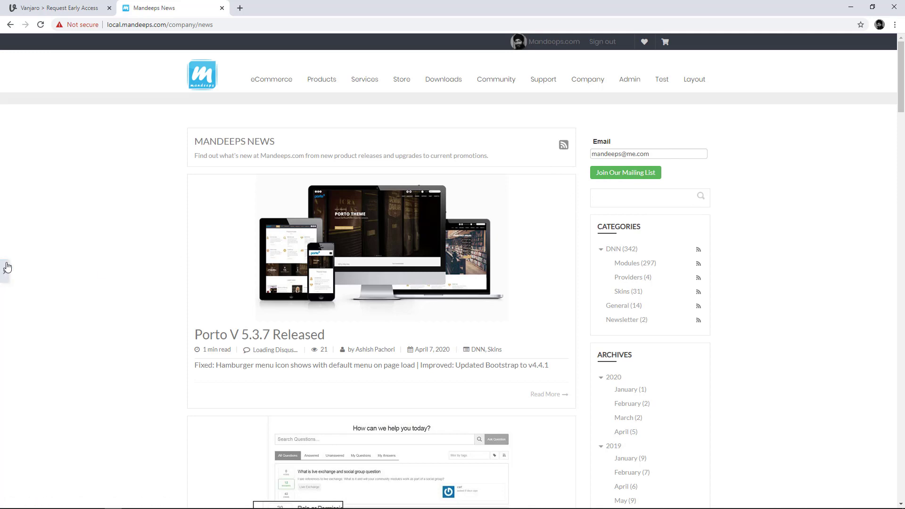
{"action": "scroll", "coordinate": [448, 218], "scroll_direction": "down", "scroll_amount": 2}
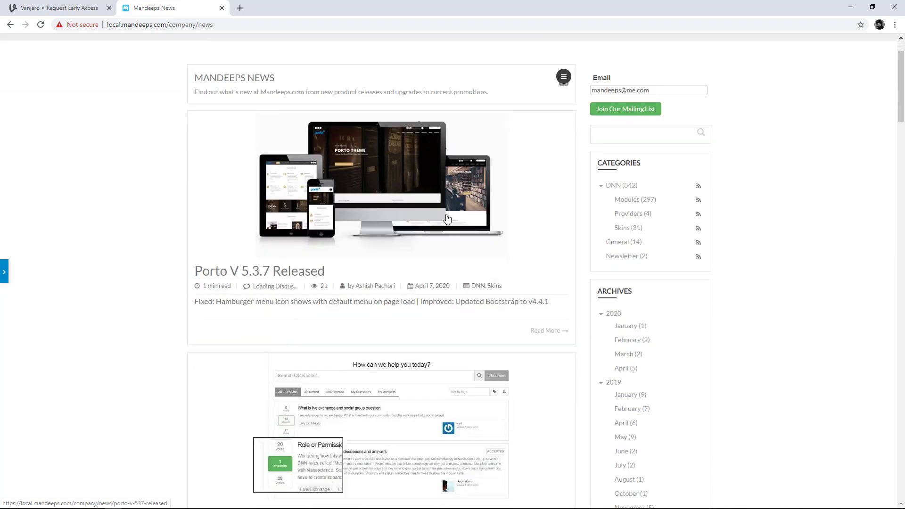
{"action": "scroll", "coordinate": [448, 218], "scroll_direction": "up", "scroll_amount": 2}
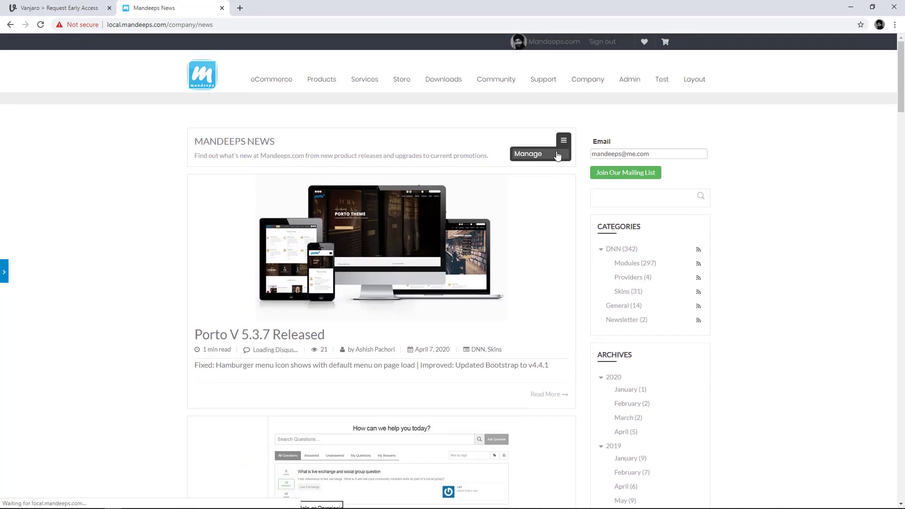
Step: Open the management dashboard of the Mandeeps News app and choose an author
{"action": "left_click", "coordinate": [557, 155]}
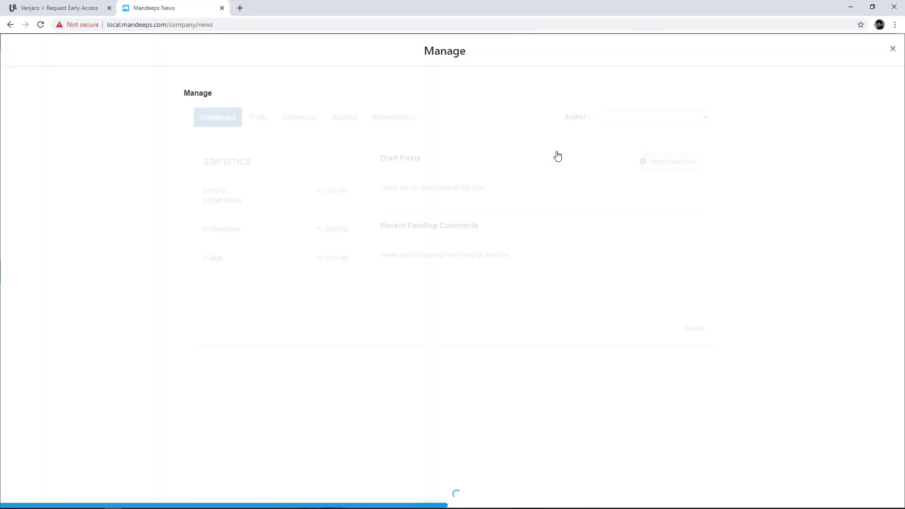
{"action": "left_click", "coordinate": [604, 123]}
{"action": "left_click", "coordinate": [613, 138]}
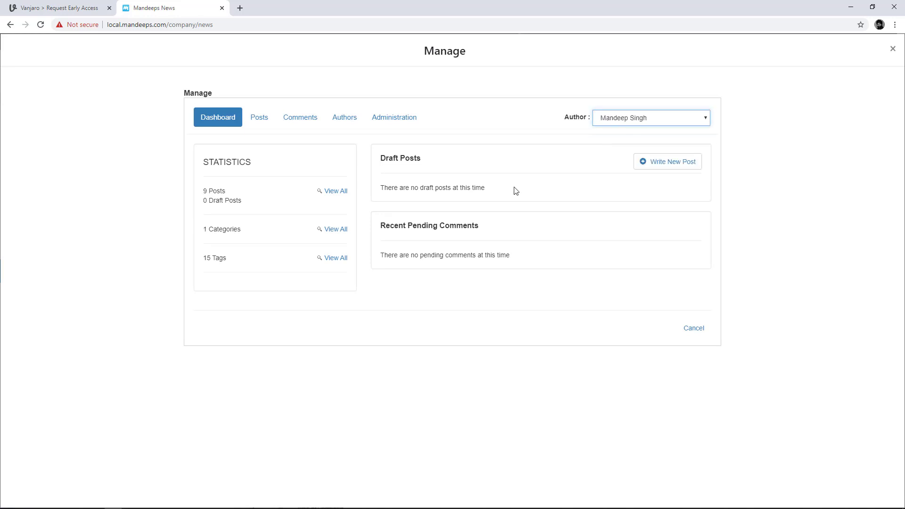
Step: View the author's posts list and the new post form, and close the Manage window without saving
{"action": "left_click", "coordinate": [262, 120]}
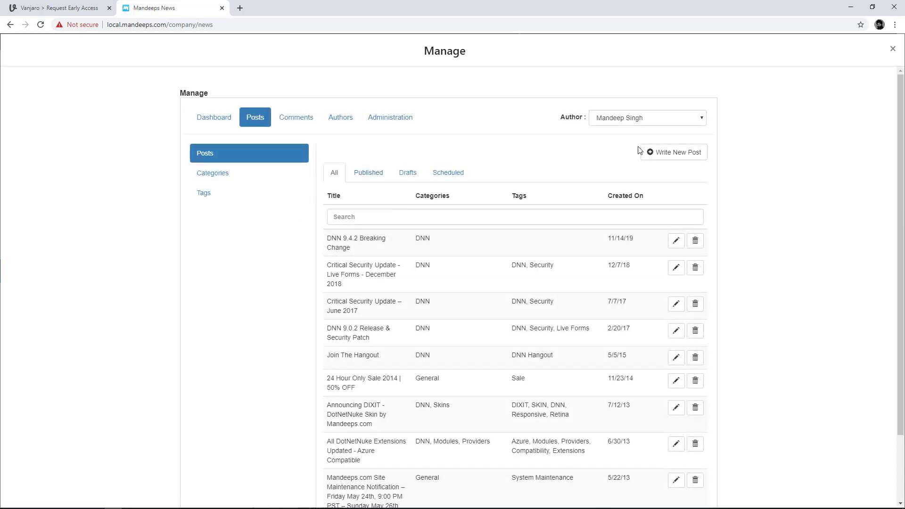
{"action": "left_click", "coordinate": [659, 152]}
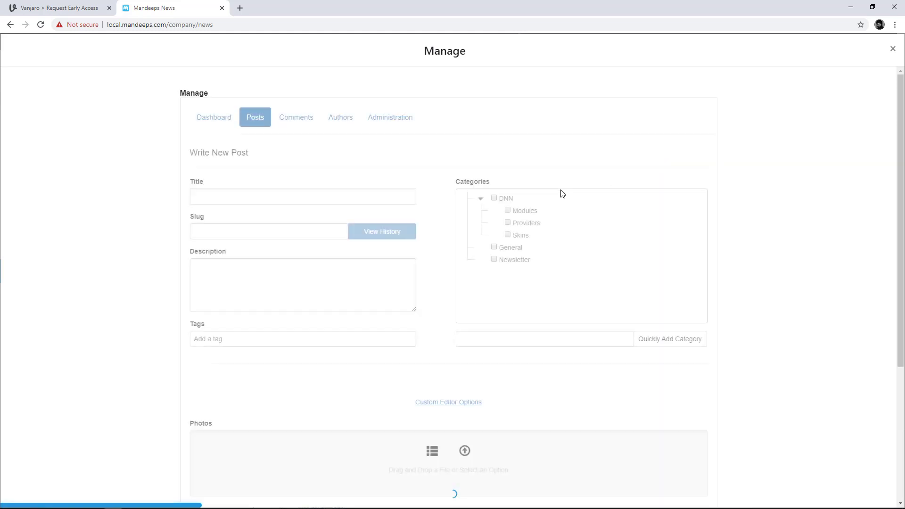
{"action": "scroll", "coordinate": [521, 236], "scroll_direction": "down", "scroll_amount": 8}
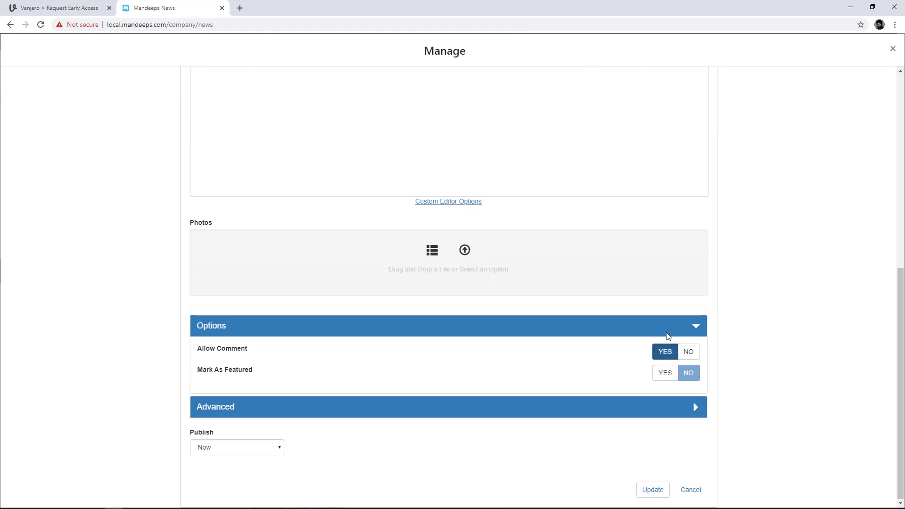
{"action": "scroll", "coordinate": [748, 400], "scroll_direction": "up", "scroll_amount": 4}
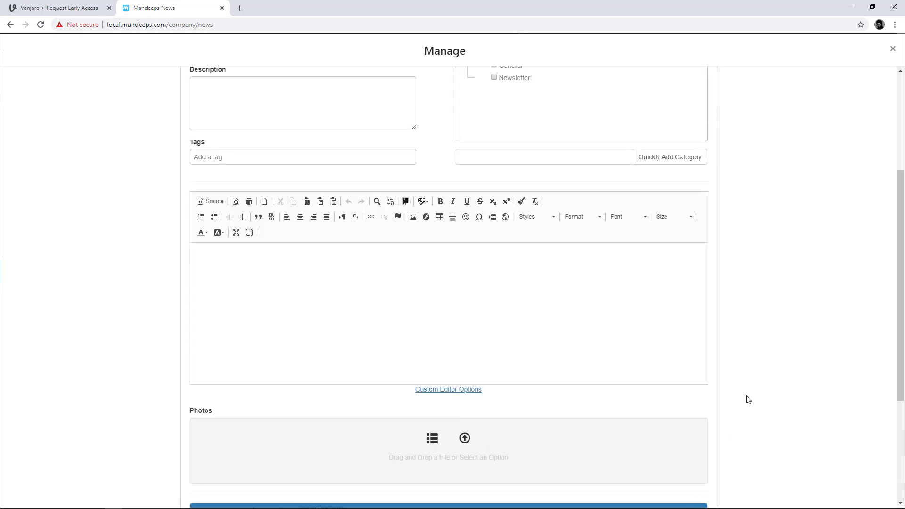
{"action": "left_click", "coordinate": [891, 49]}
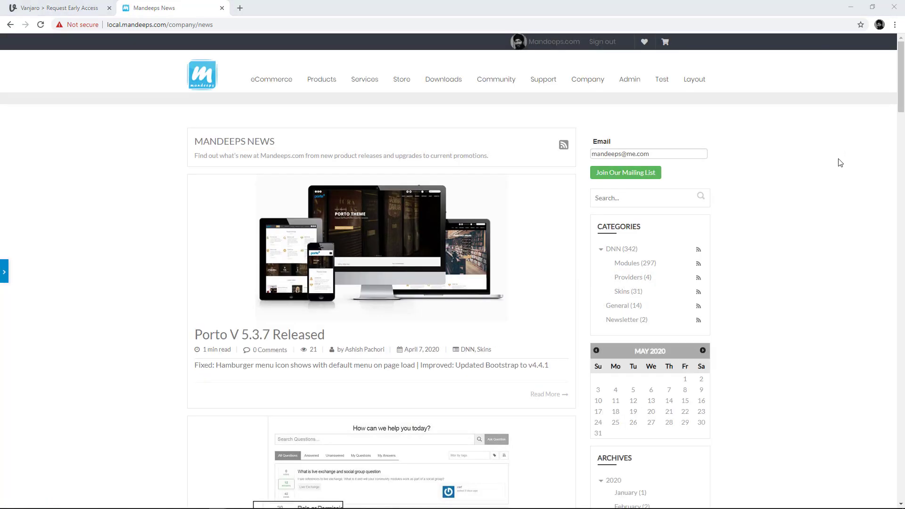